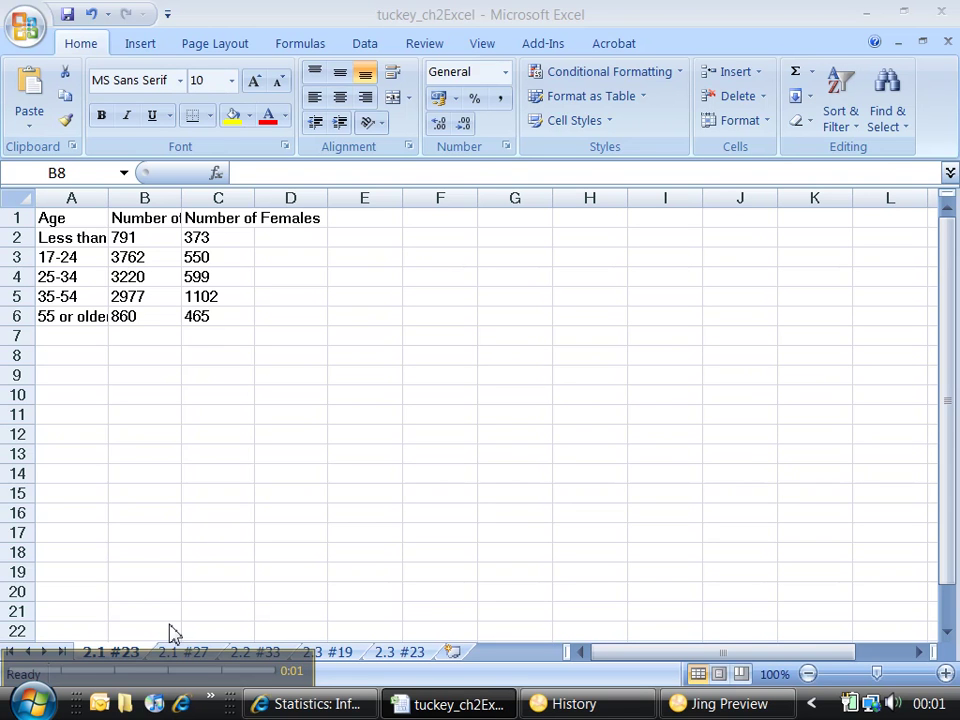
pyautogui.moveTo(155, 683); pyautogui.dragTo(593, 643)
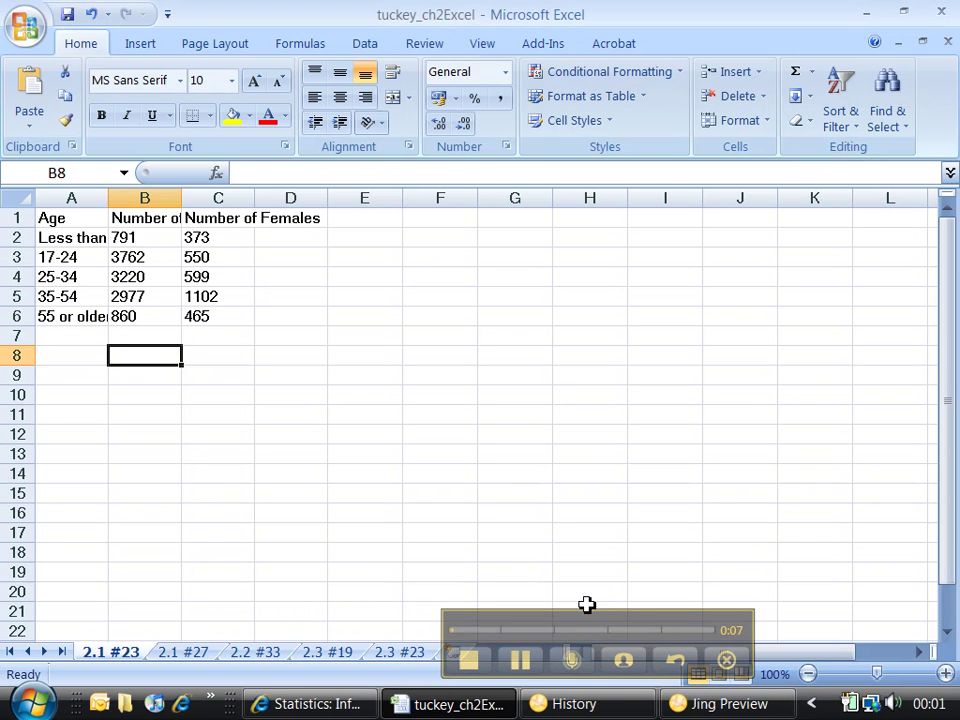
pyautogui.moveTo(580, 631); pyautogui.dragTo(720, 622)
pyautogui.click(145, 355)
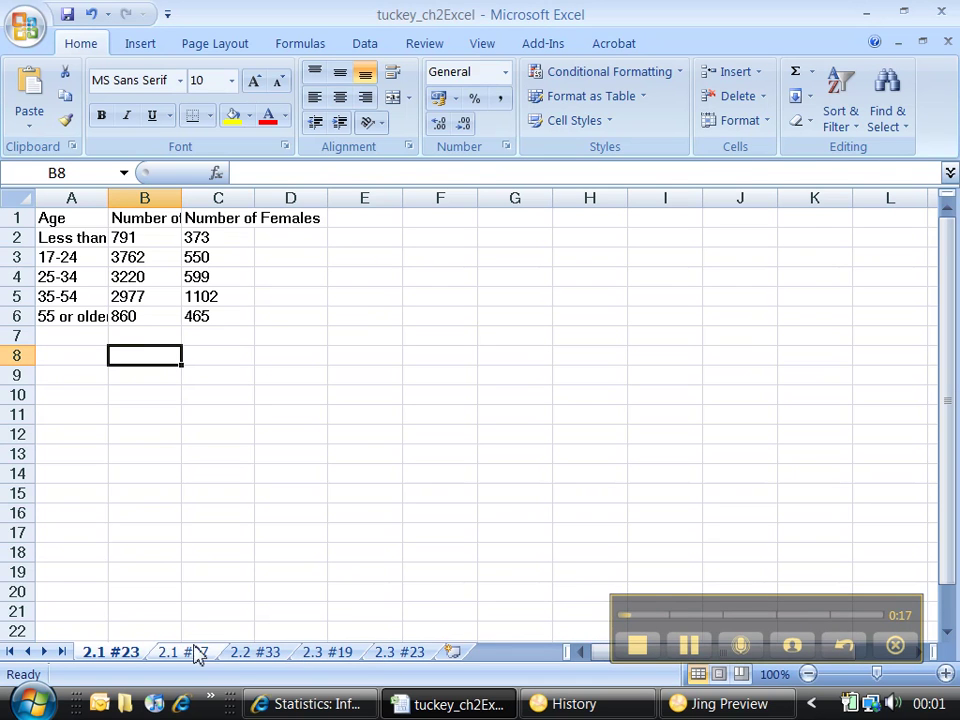
pyautogui.click(156, 478)
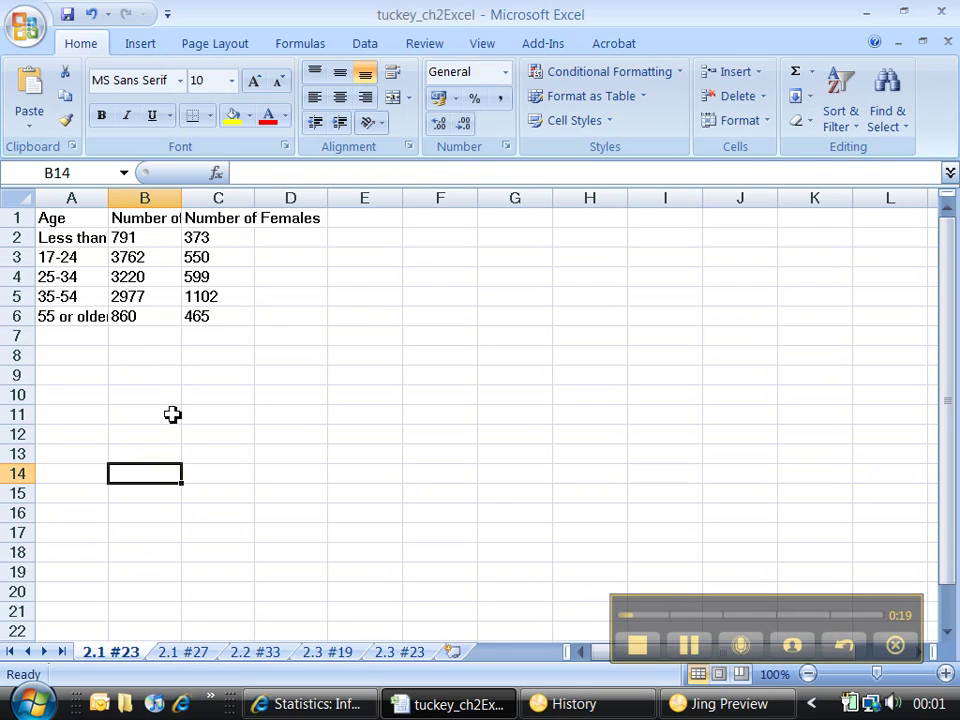
# Step: Fit the widths of columns A to C to their contents and centre their entries horizontally
pyautogui.click(215, 200)
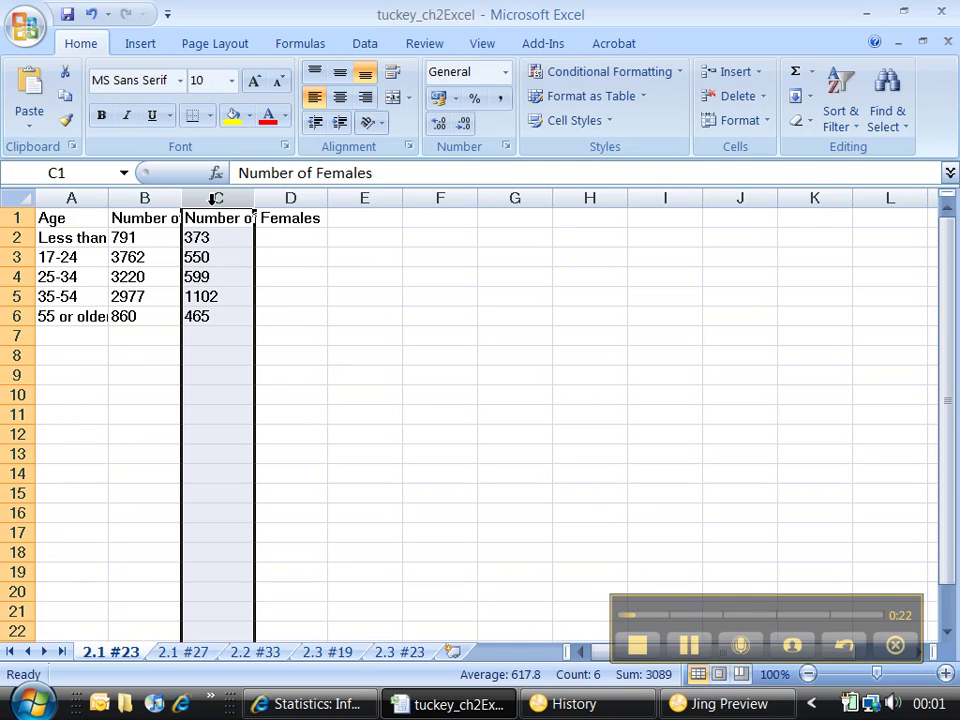
pyautogui.click(97, 200)
pyautogui.moveTo(97, 200); pyautogui.dragTo(214, 198)
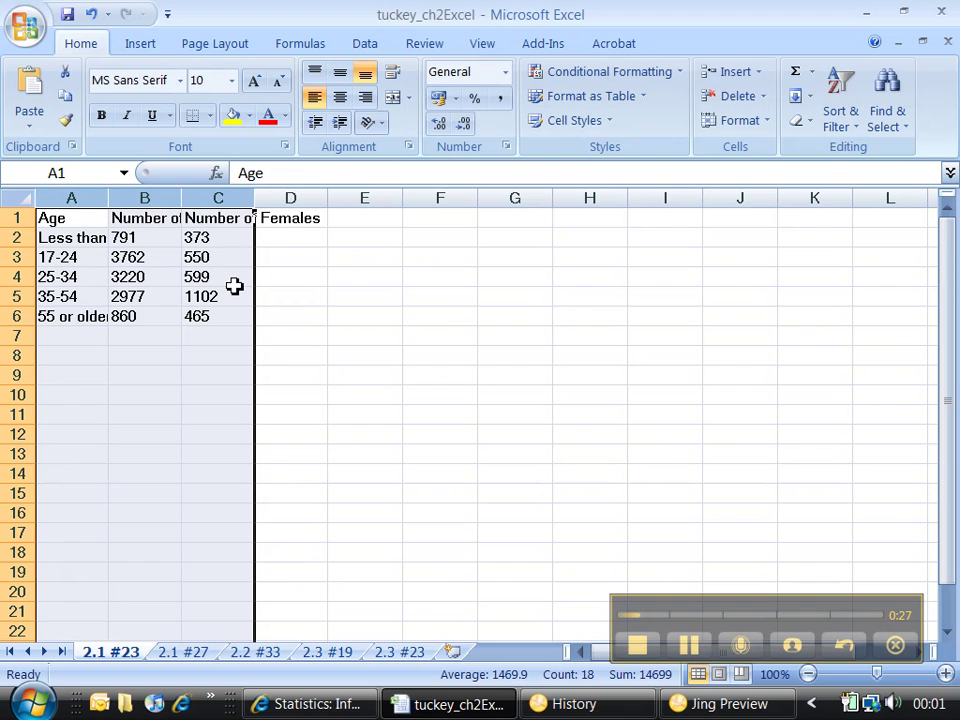
pyautogui.doubleClick(255, 196)
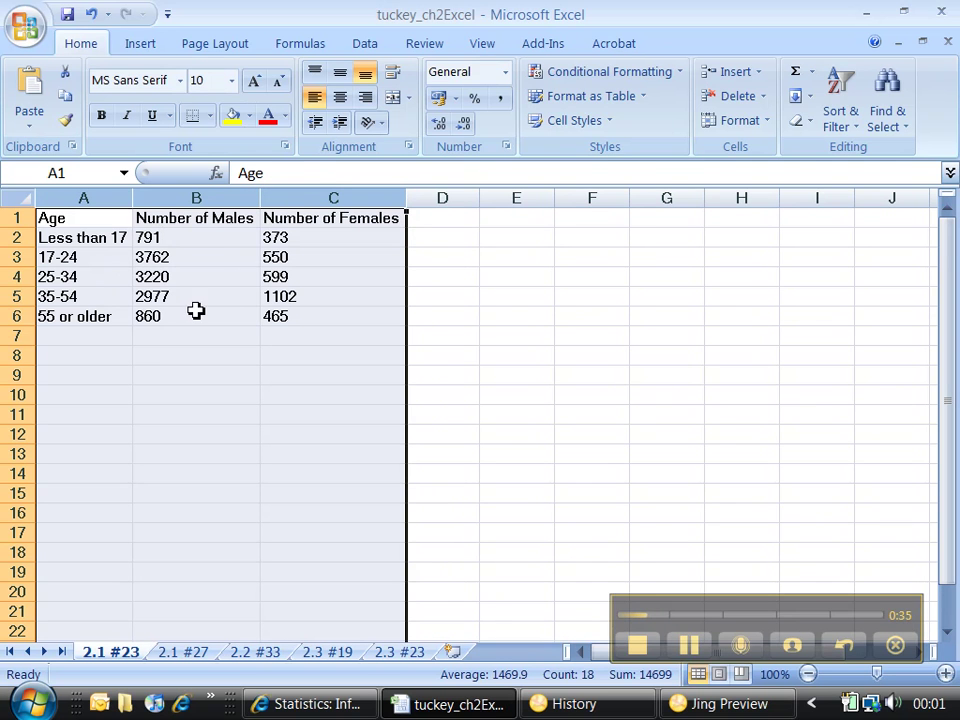
pyautogui.click(340, 99)
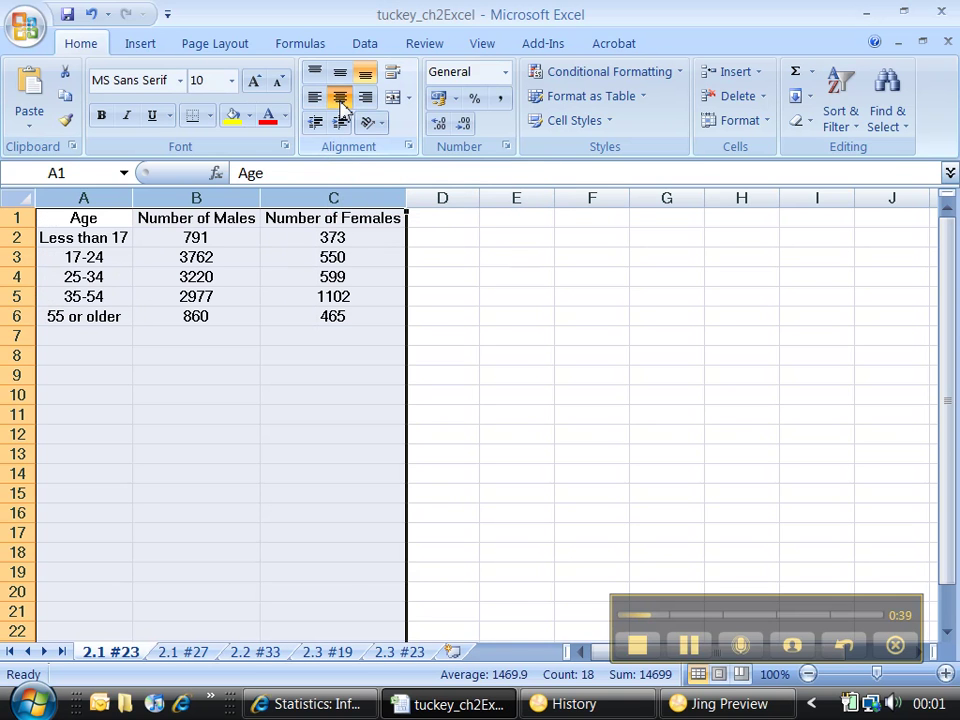
# Step: Make header row 1 bold and refit the widths of columns A to C to their contents
pyautogui.click(20, 218)
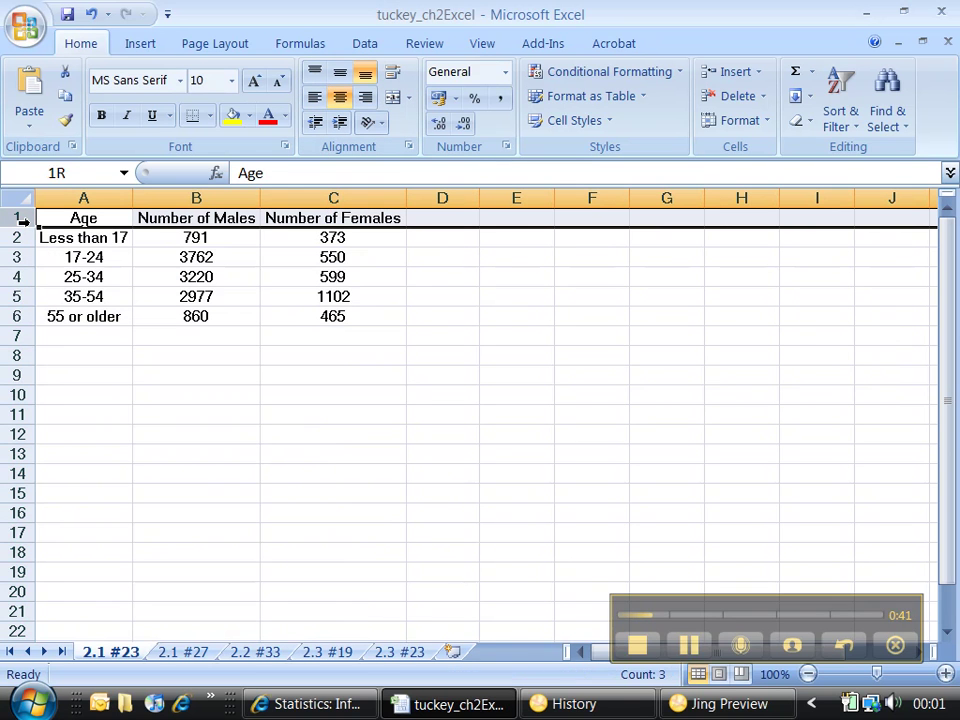
pyautogui.click(103, 116)
pyautogui.click(126, 294)
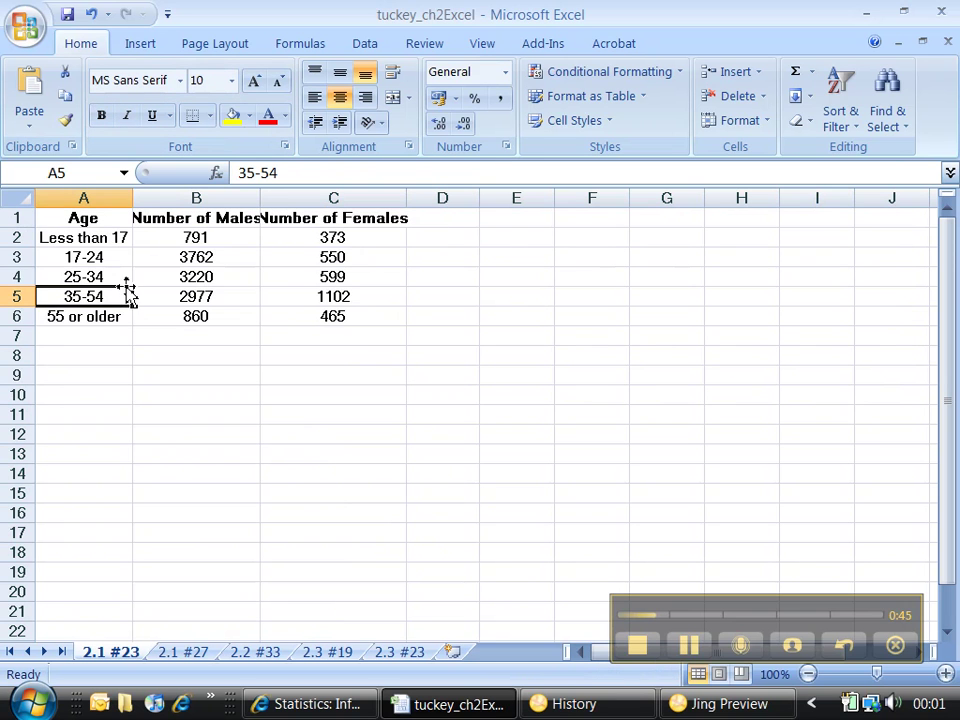
pyautogui.moveTo(71, 196); pyautogui.dragTo(302, 197)
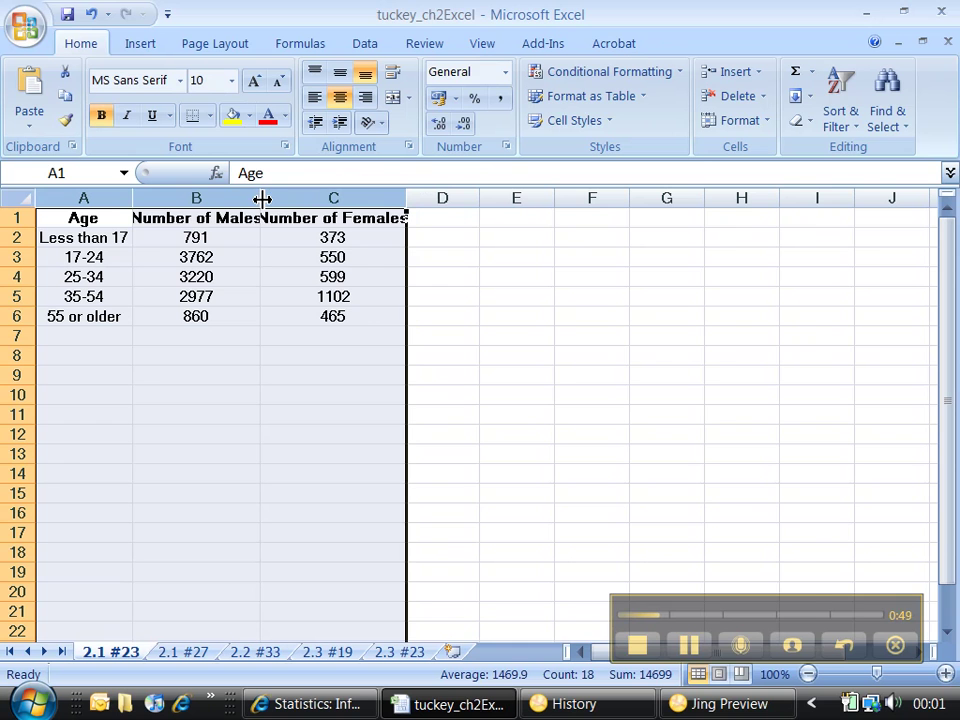
pyautogui.doubleClick(262, 198)
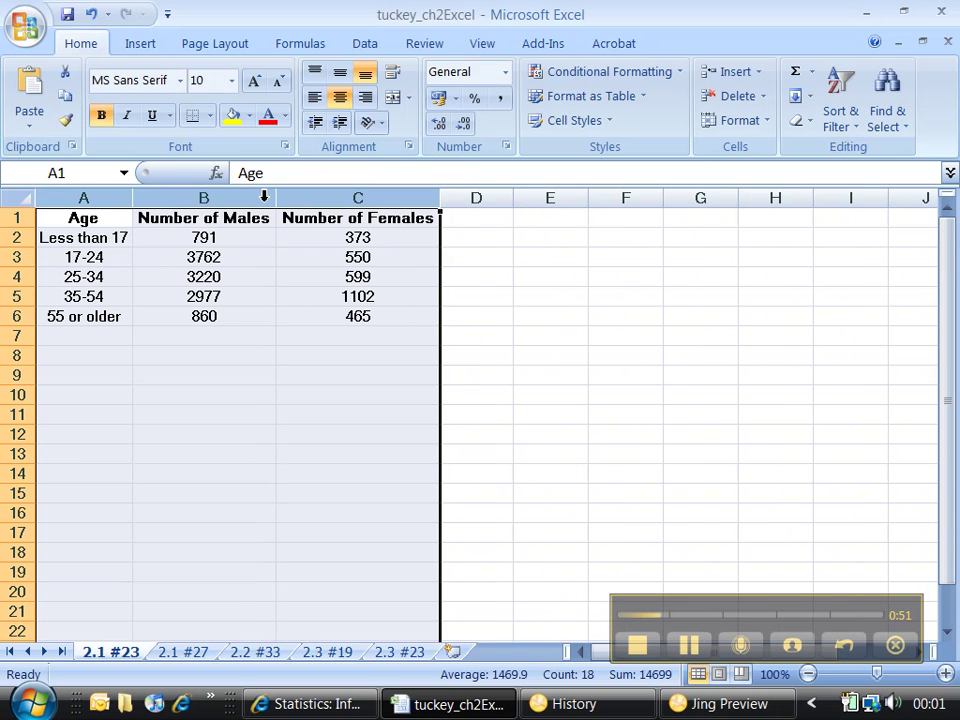
pyautogui.click(270, 297)
pyautogui.click(252, 335)
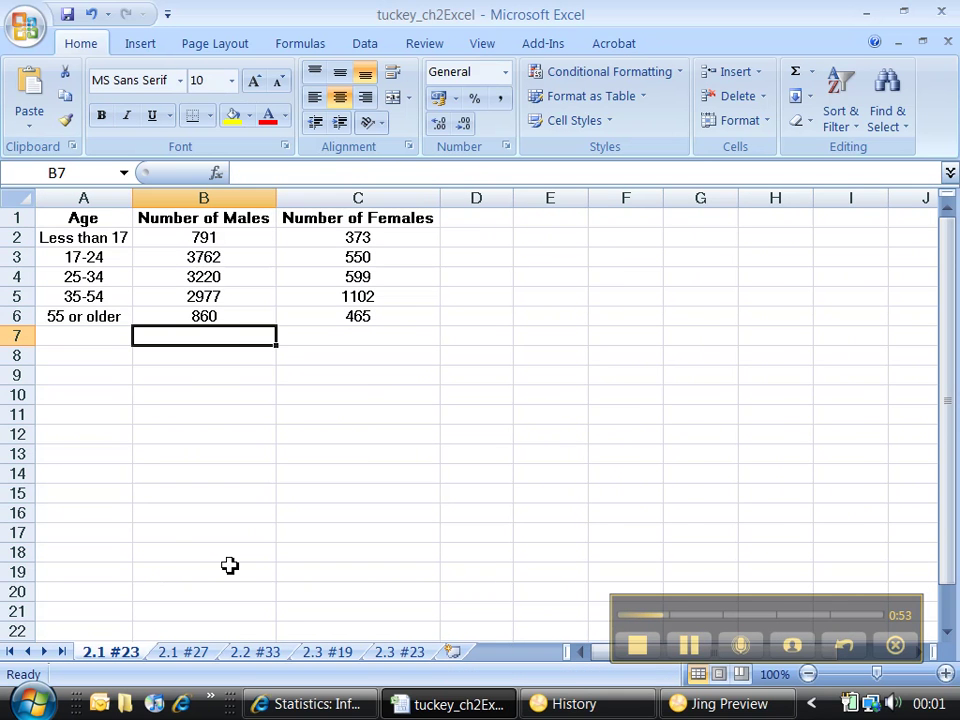
# Step: Check exercise 23 in the Internet Explorer textbook, and back in Excel label cell A7 as SUM
pyautogui.click(305, 703)
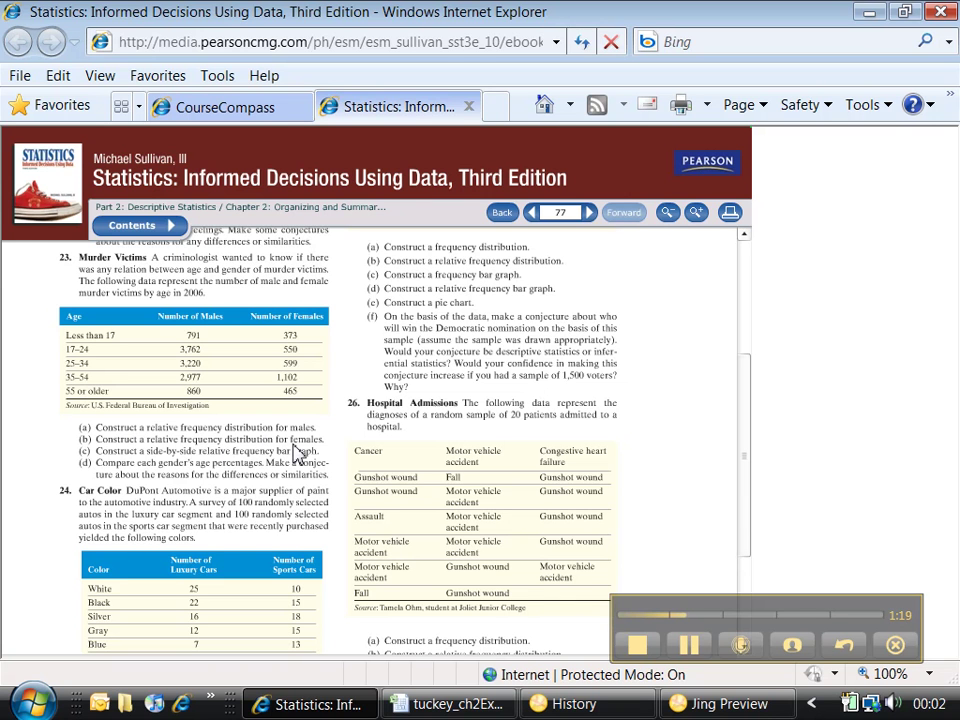
pyautogui.click(447, 705)
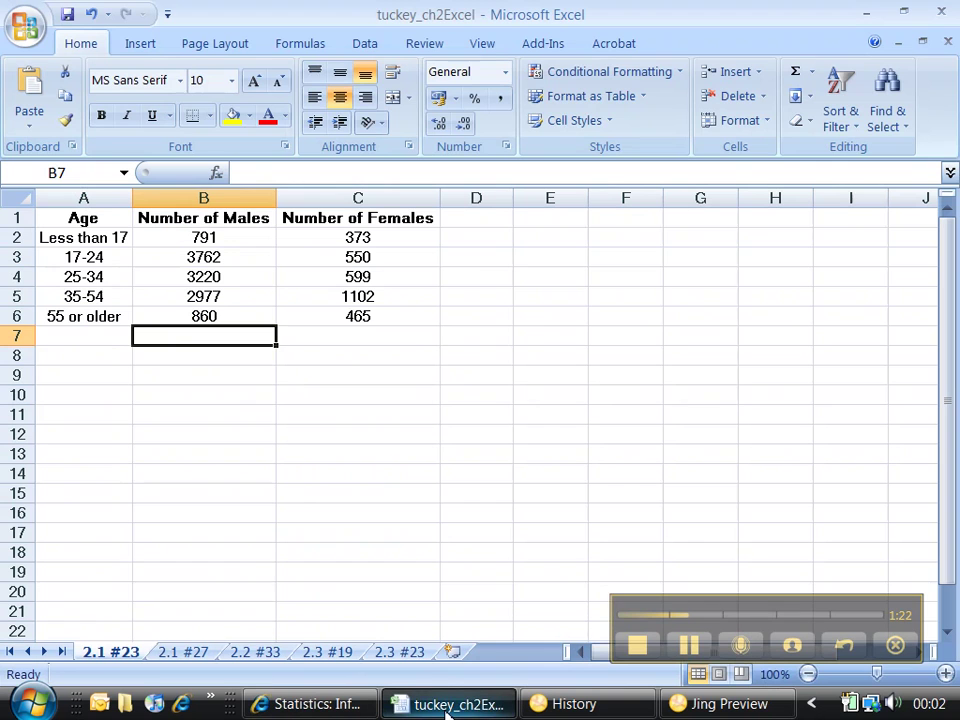
pyautogui.click(116, 338)
pyautogui.write('SUM')
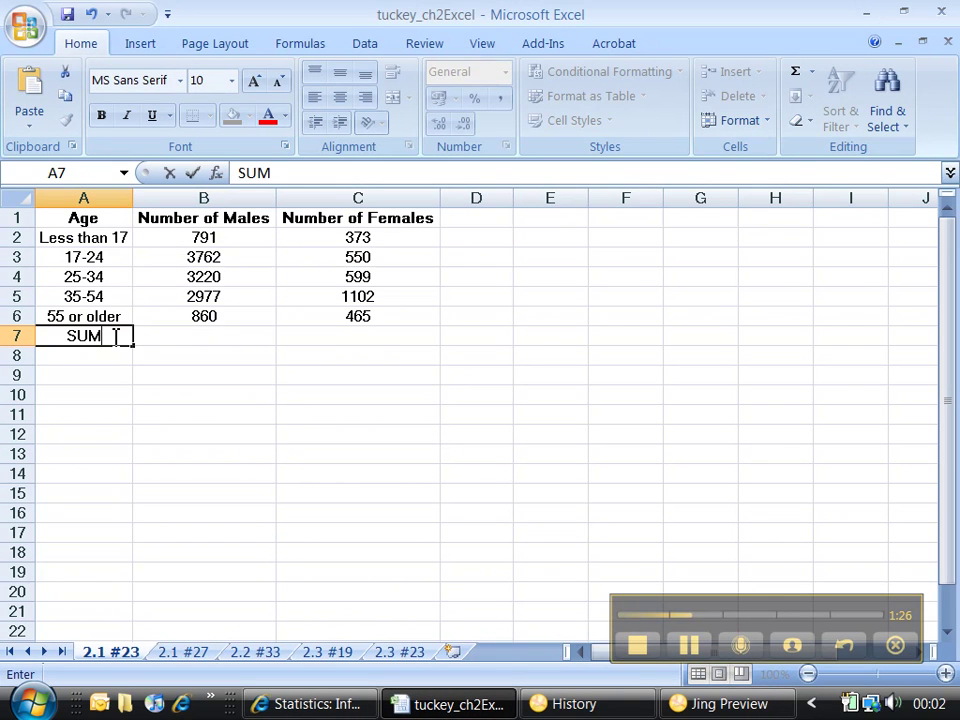
pyautogui.press('Tab')
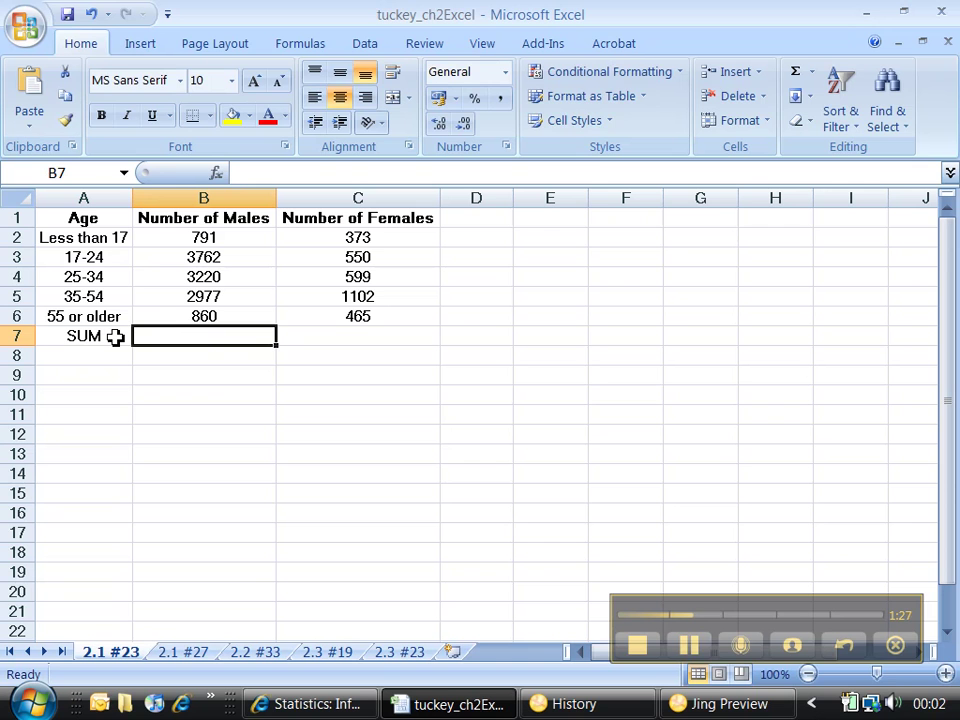
# Step: Total the Number of Males column in cell B7 with the formula =SUM(B2:B6)
pyautogui.write('=')
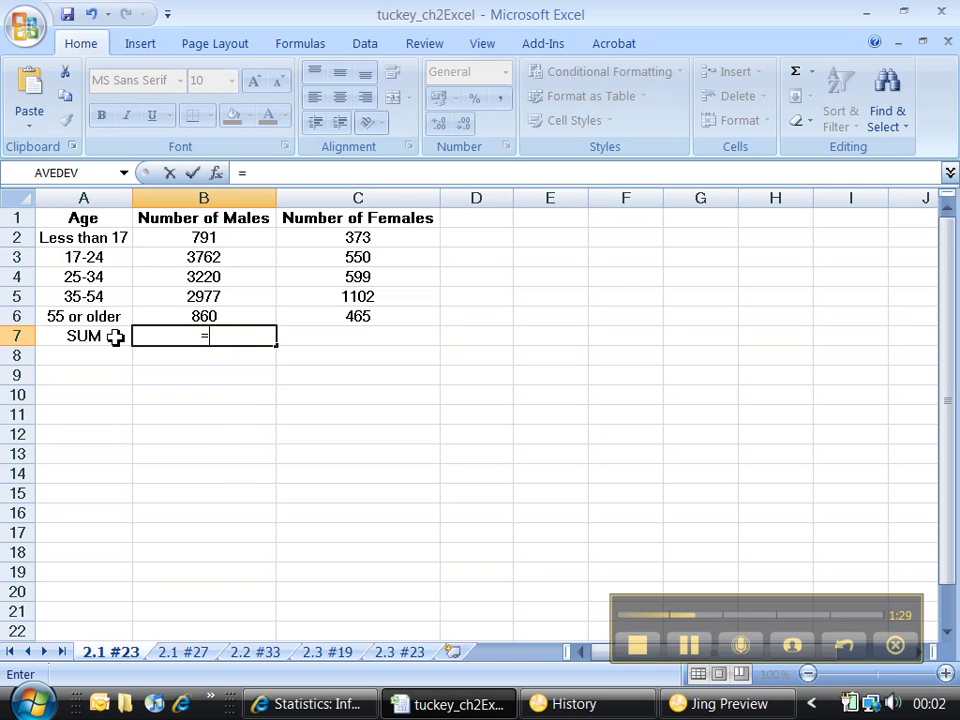
pyautogui.write('SUM')
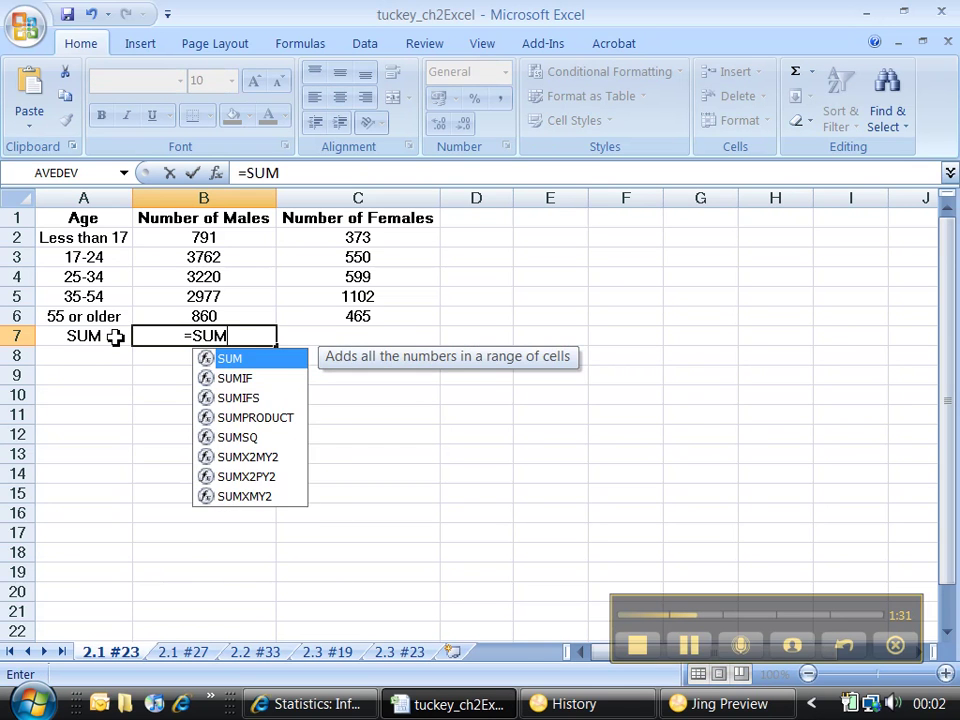
pyautogui.write('()')
pyautogui.press('BackSpace')
pyautogui.press('BackSpace')
pyautogui.write('(')
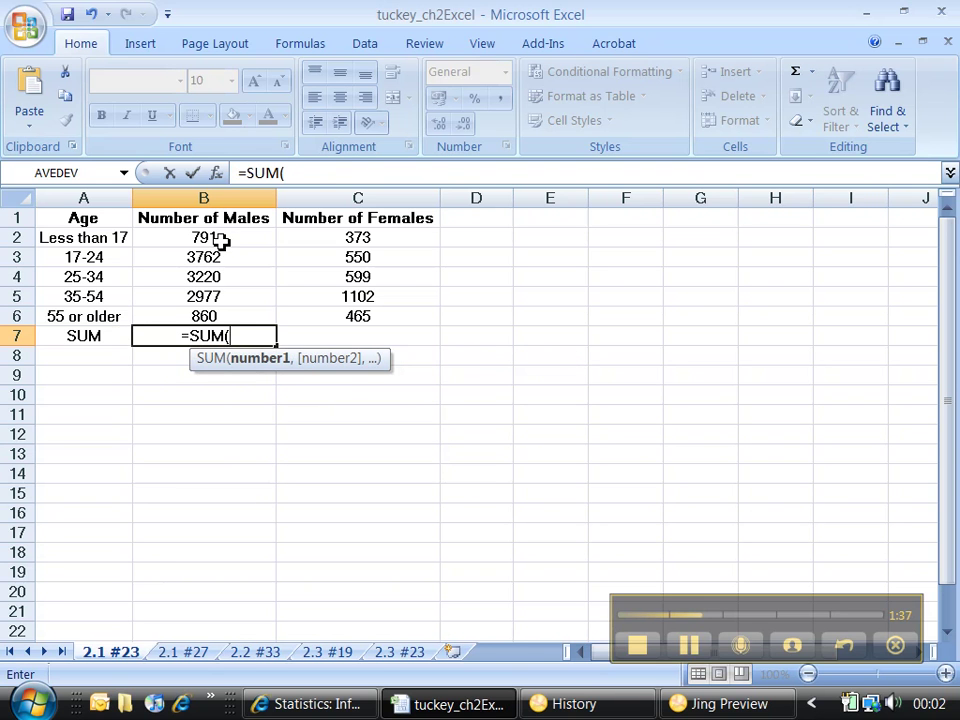
pyautogui.moveTo(221, 240); pyautogui.dragTo(215, 316)
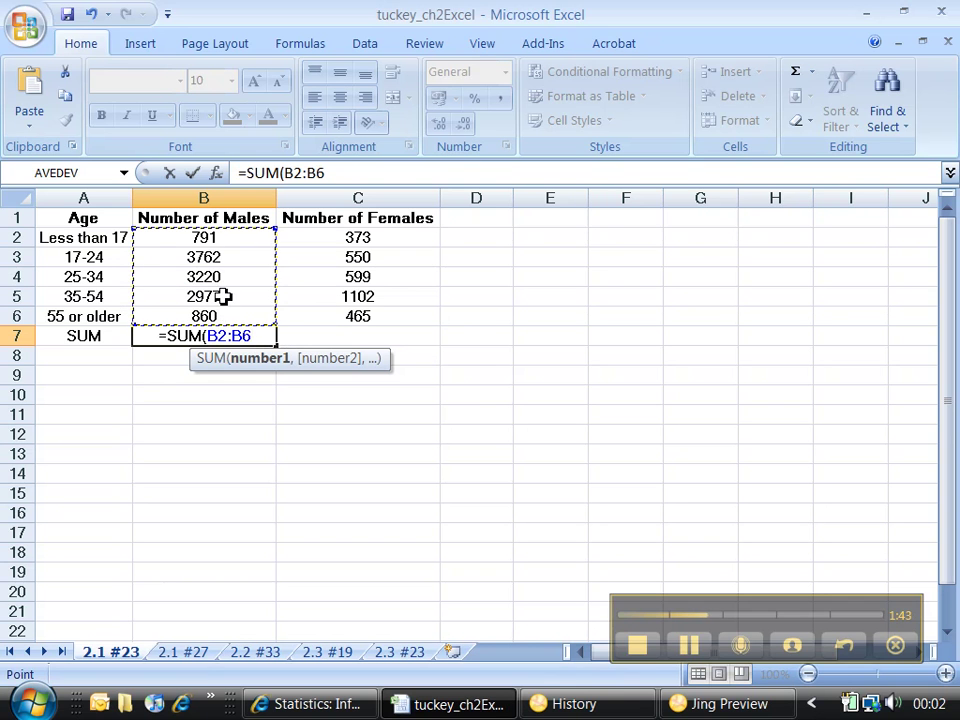
pyautogui.moveTo(228, 239); pyautogui.dragTo(224, 316)
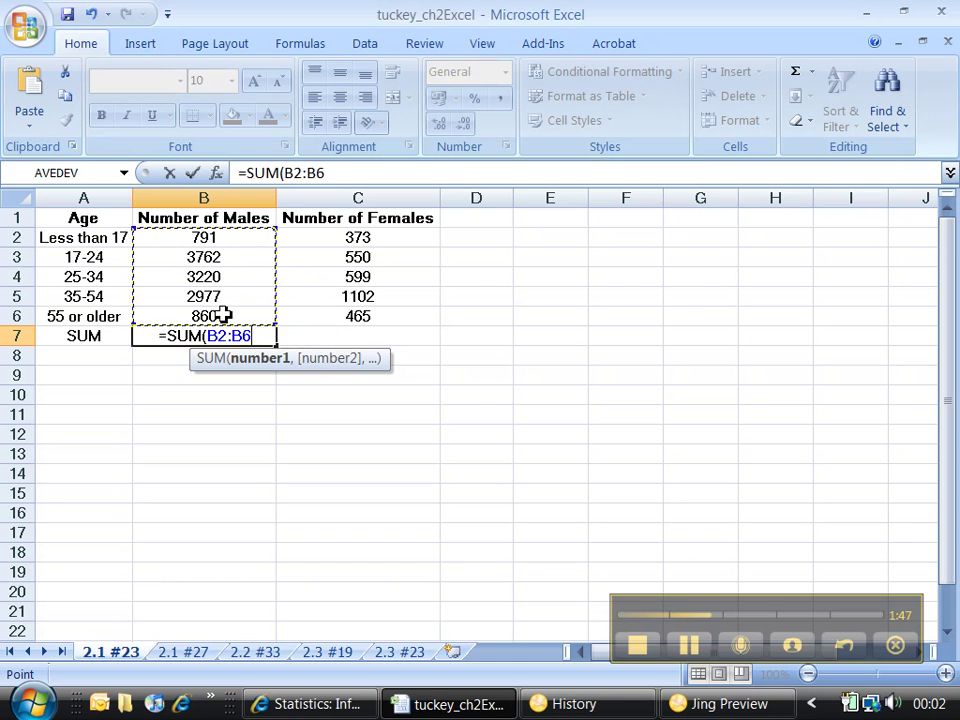
pyautogui.write(')')
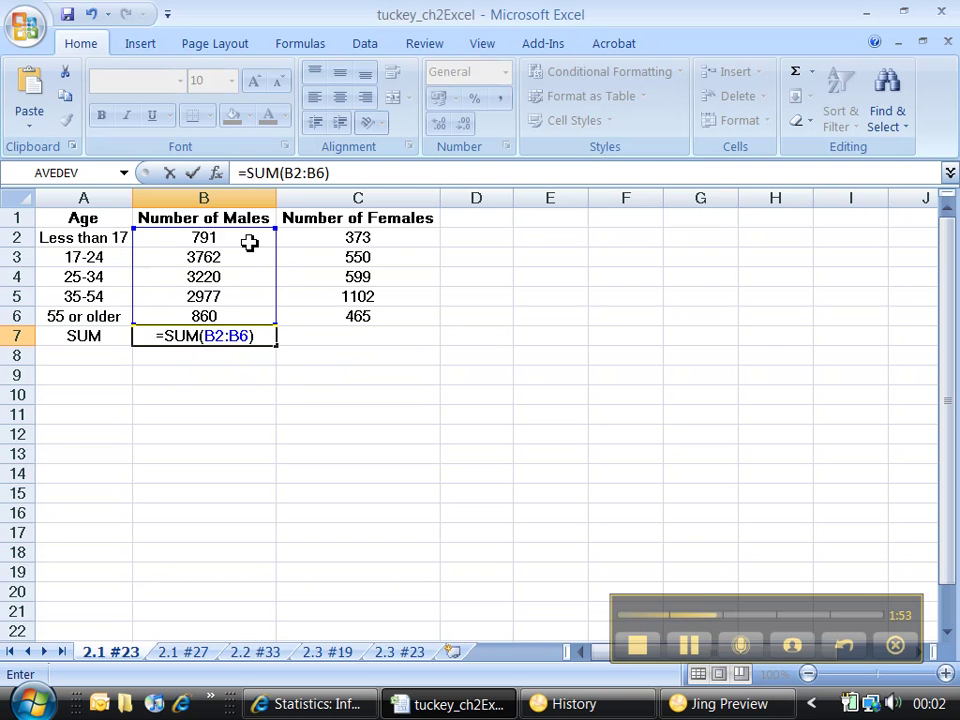
pyautogui.press('Return')
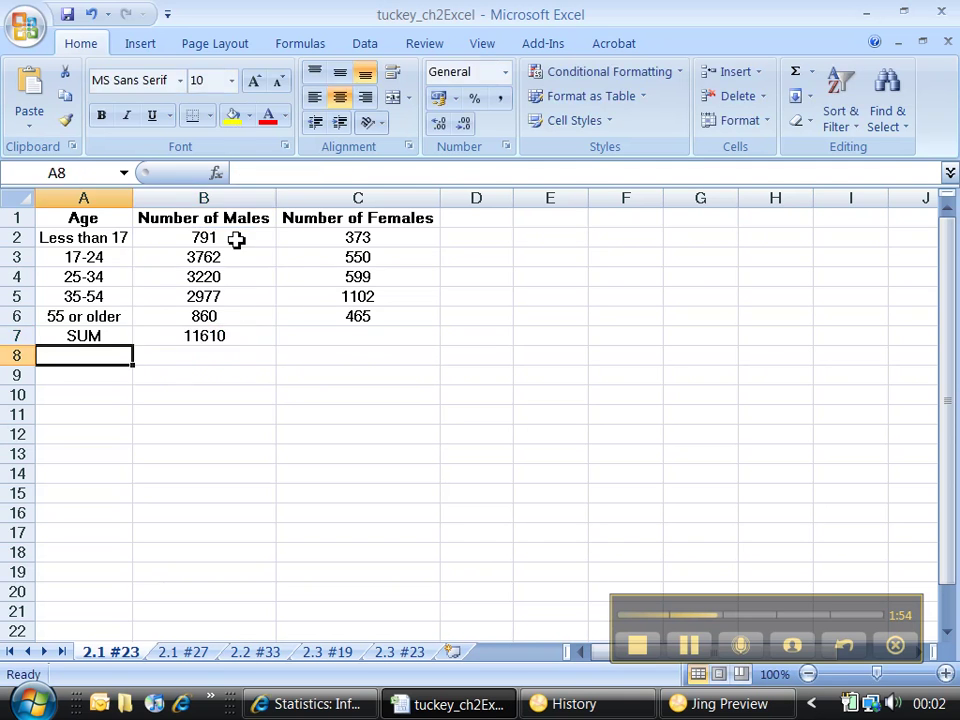
# Step: Fill the sum formula from B7 across to C7 and check the cell range it references
pyautogui.click(207, 338)
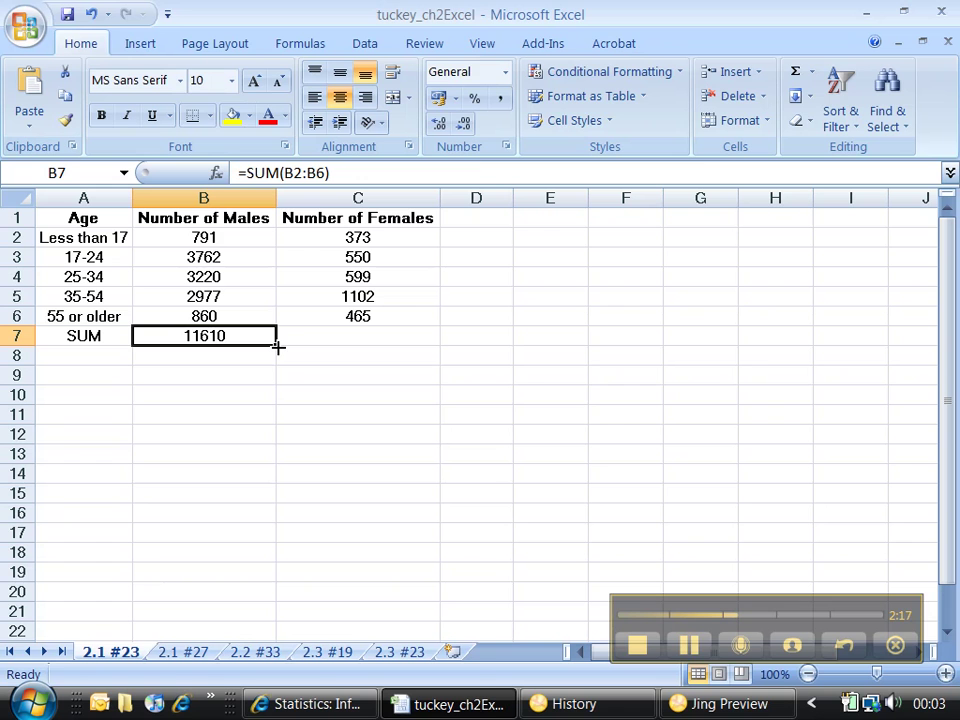
pyautogui.moveTo(278, 346); pyautogui.dragTo(376, 349)
pyautogui.click(369, 336)
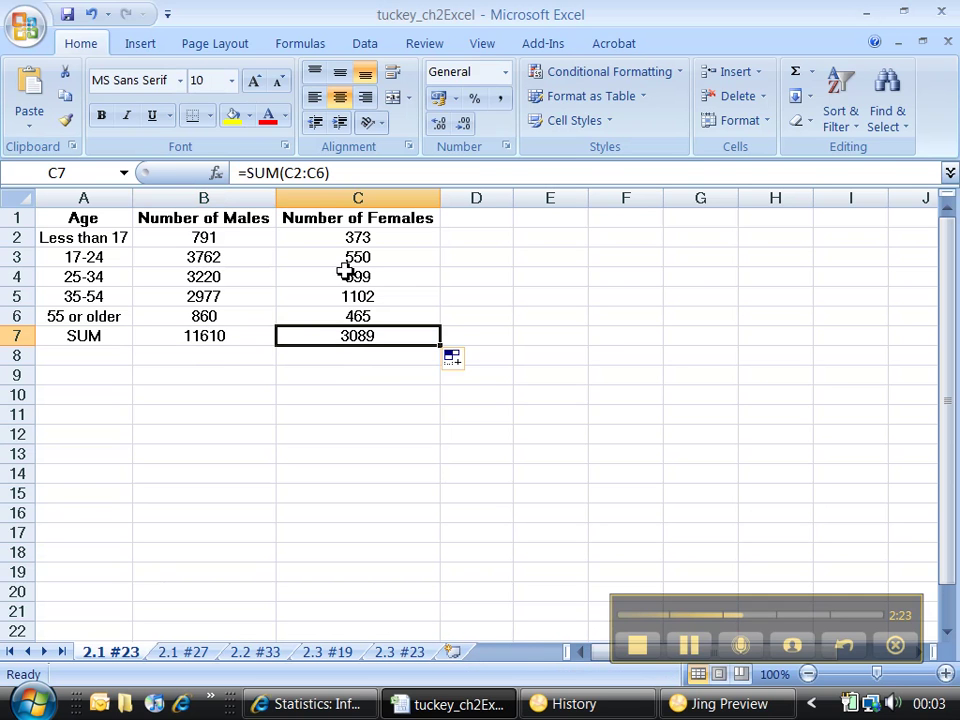
pyautogui.click(307, 173)
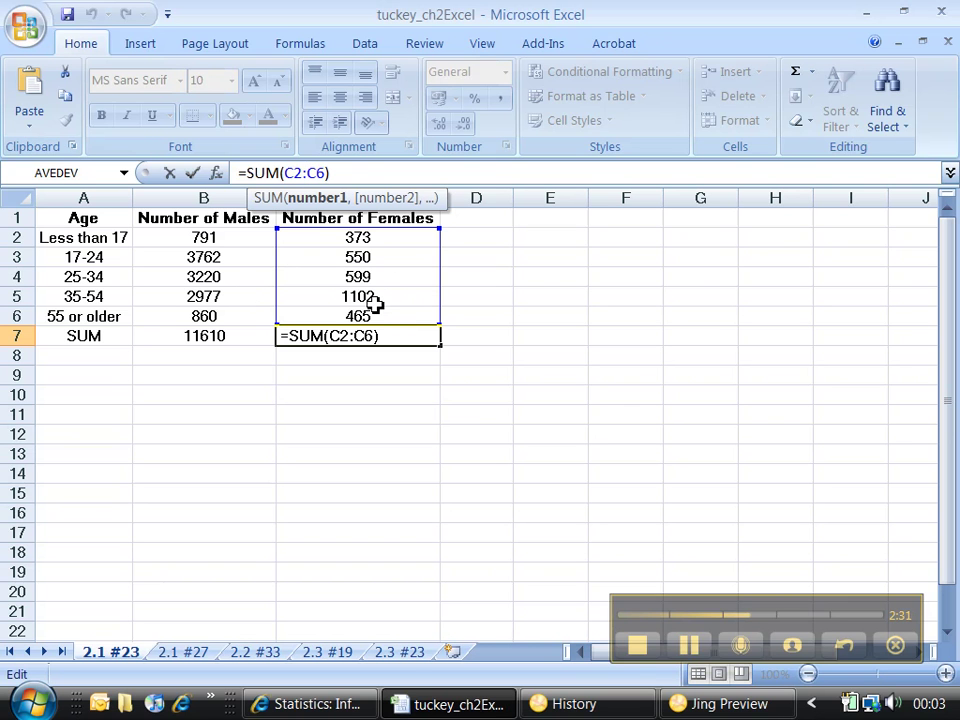
pyautogui.press('Return')
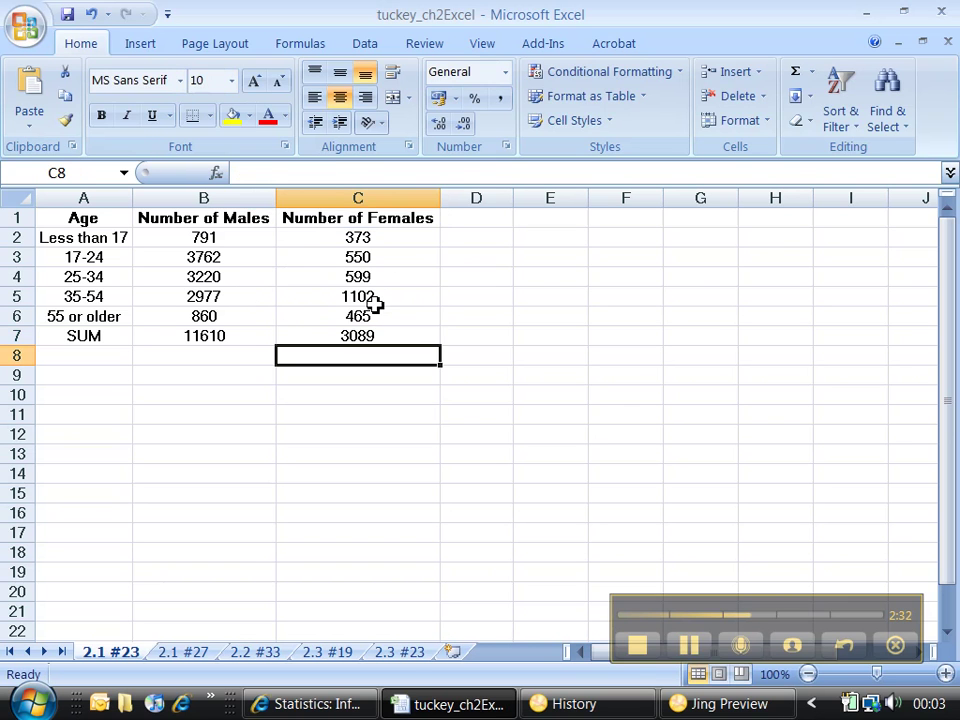
# Step: Make the whole SUM row, row 7, bold
pyautogui.click(17, 336)
pyautogui.hotkey('ctrl', 'b')
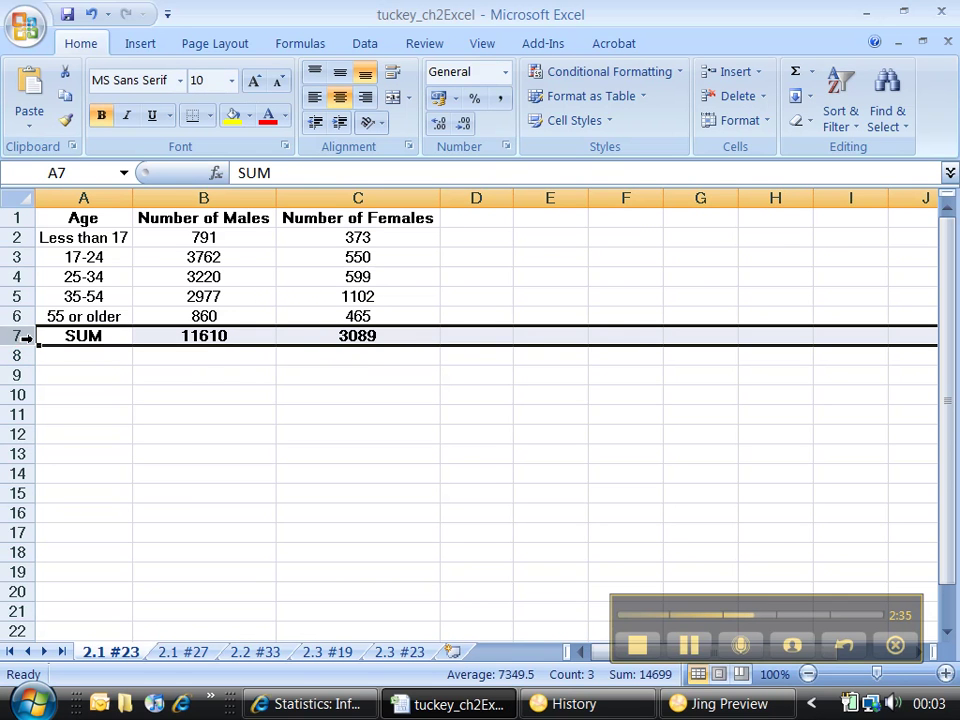
pyautogui.click(309, 361)
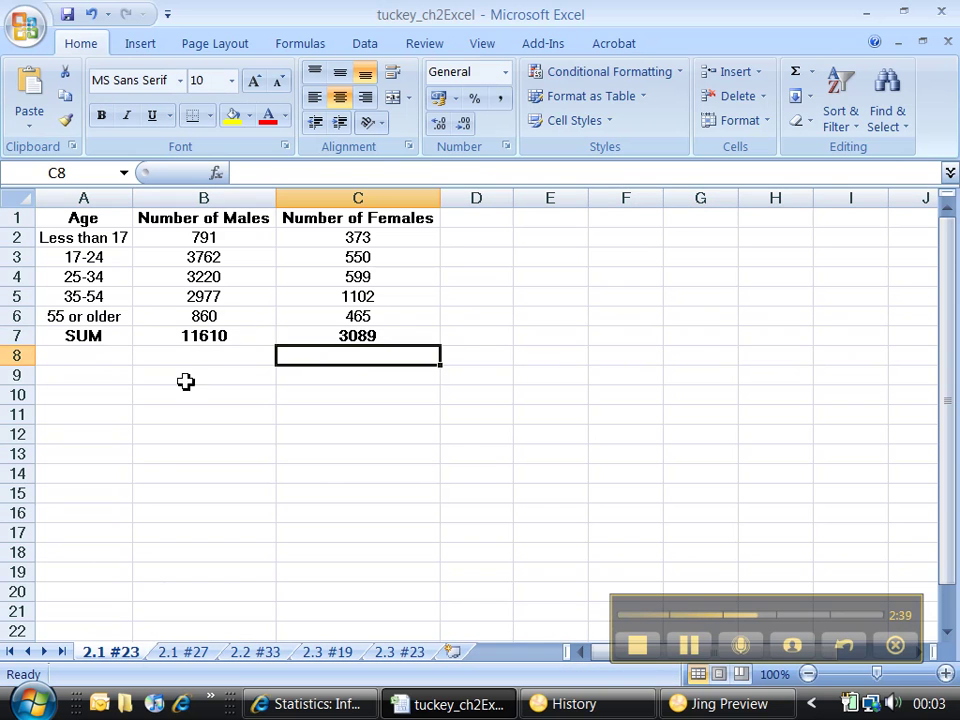
# Step: Copy the age labels from A1:A7 and paste them below the table, starting at cell A9
pyautogui.click(118, 382)
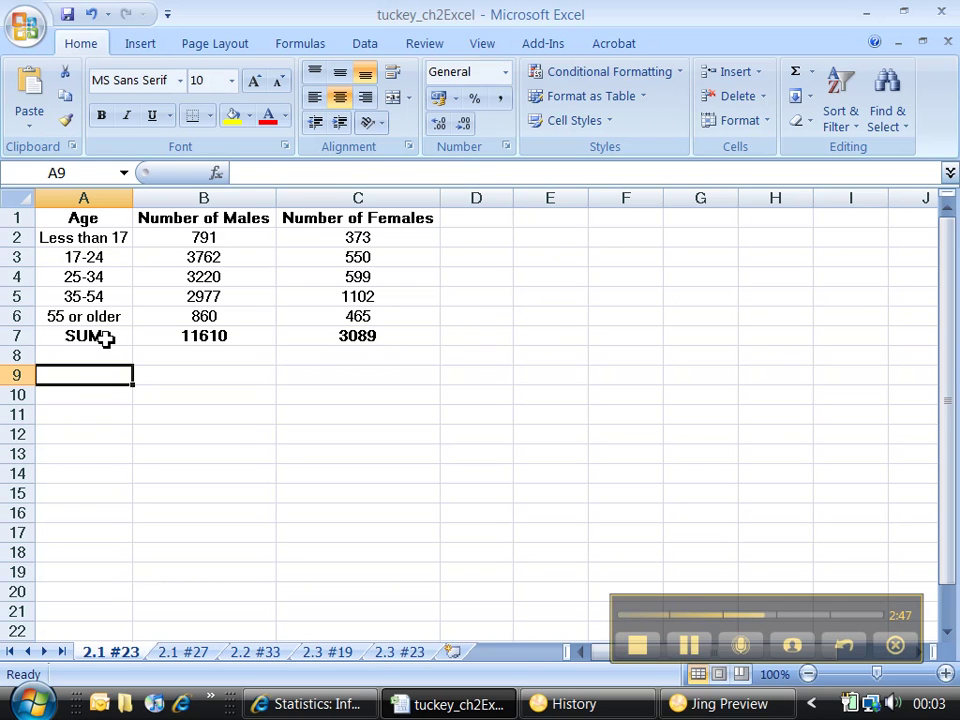
pyautogui.moveTo(104, 338); pyautogui.dragTo(97, 218)
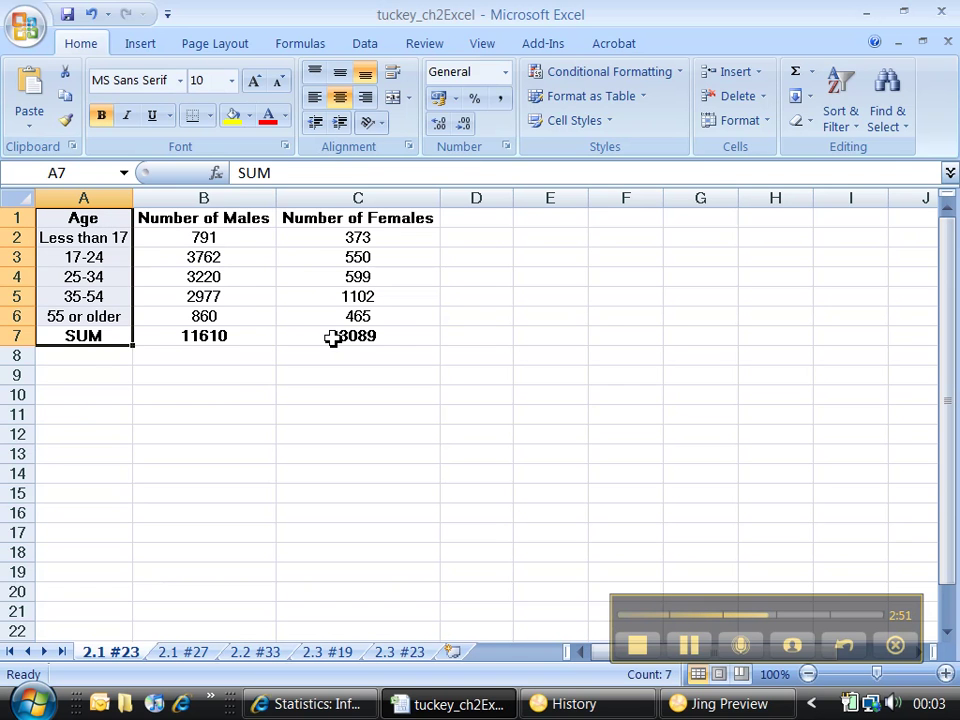
pyautogui.moveTo(103, 225); pyautogui.dragTo(103, 336)
pyautogui.hotkey('ctrl', 'c')
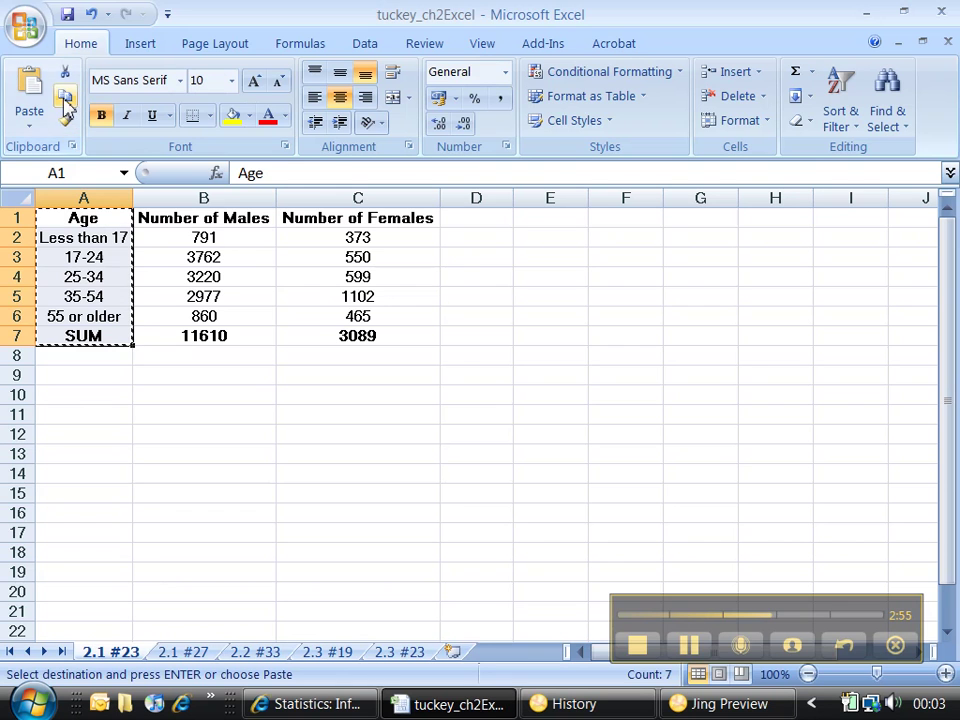
pyautogui.click(86, 378)
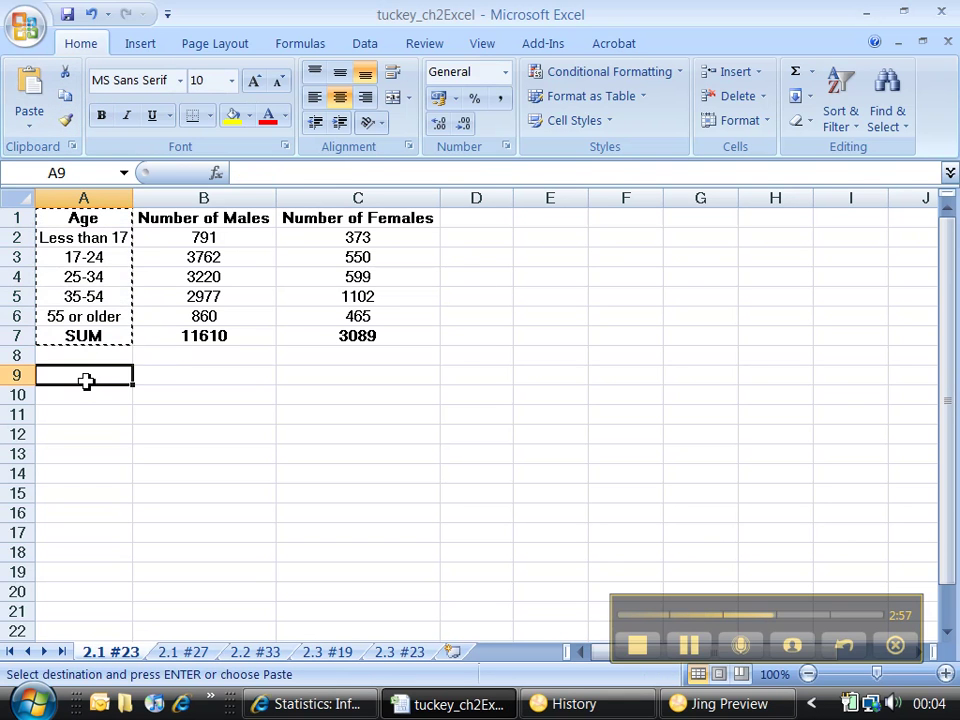
pyautogui.click(31, 120)
pyautogui.click(30, 97)
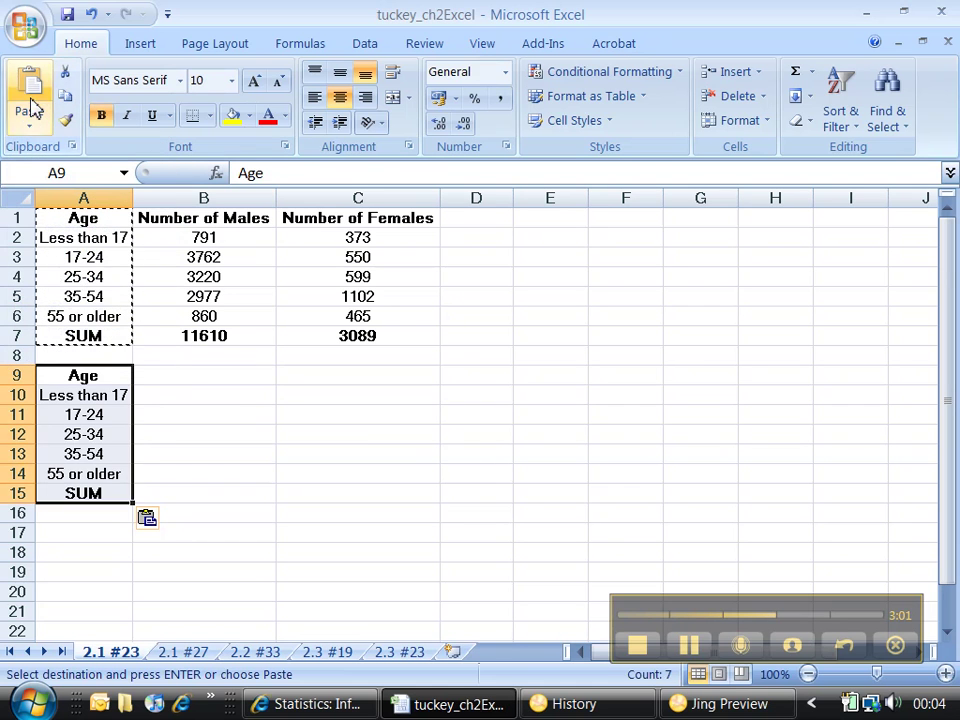
pyautogui.click(186, 379)
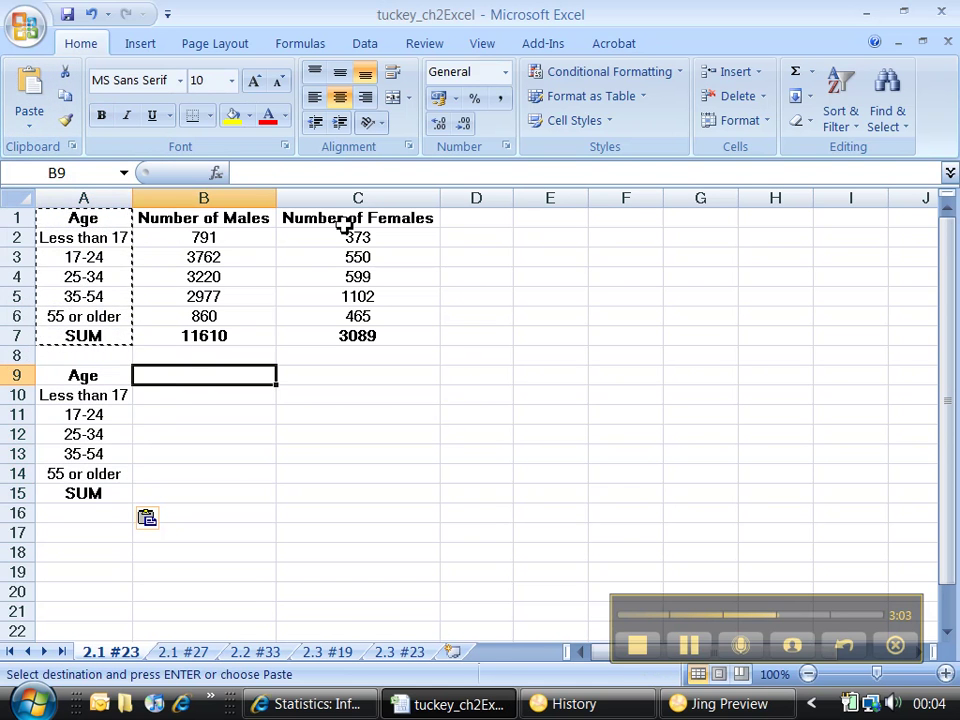
# Step: Copy the Number of Males and Number of Females headings from B1:C1 and paste them into B9:C9
pyautogui.moveTo(347, 221); pyautogui.dragTo(258, 217)
pyautogui.hotkey('ctrl', 'c')
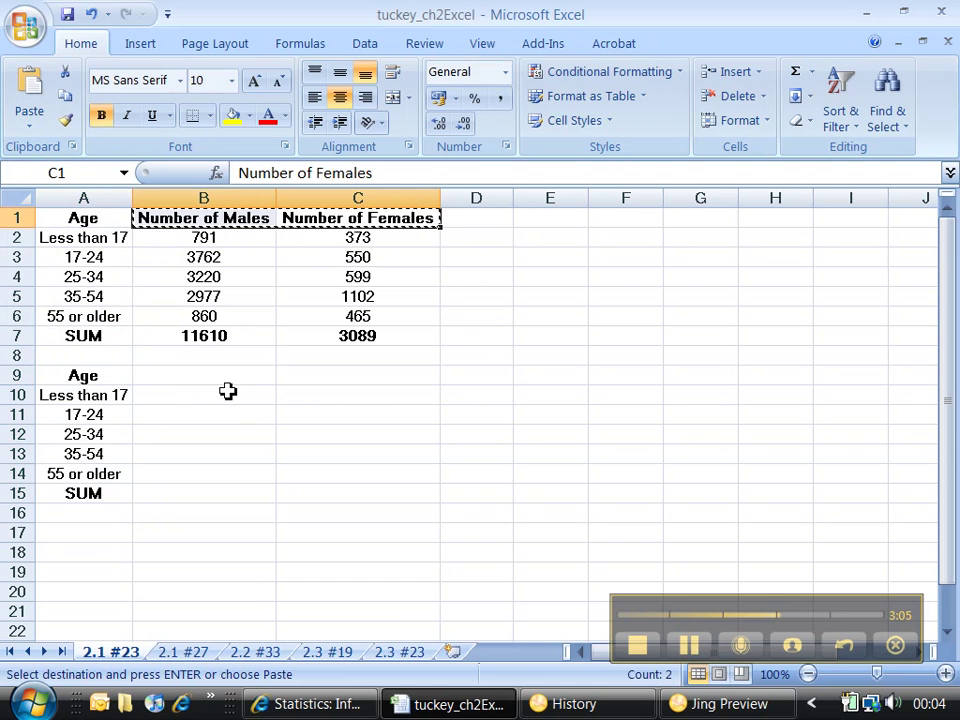
pyautogui.click(234, 387)
pyautogui.hotkey('ctrl', 'v')
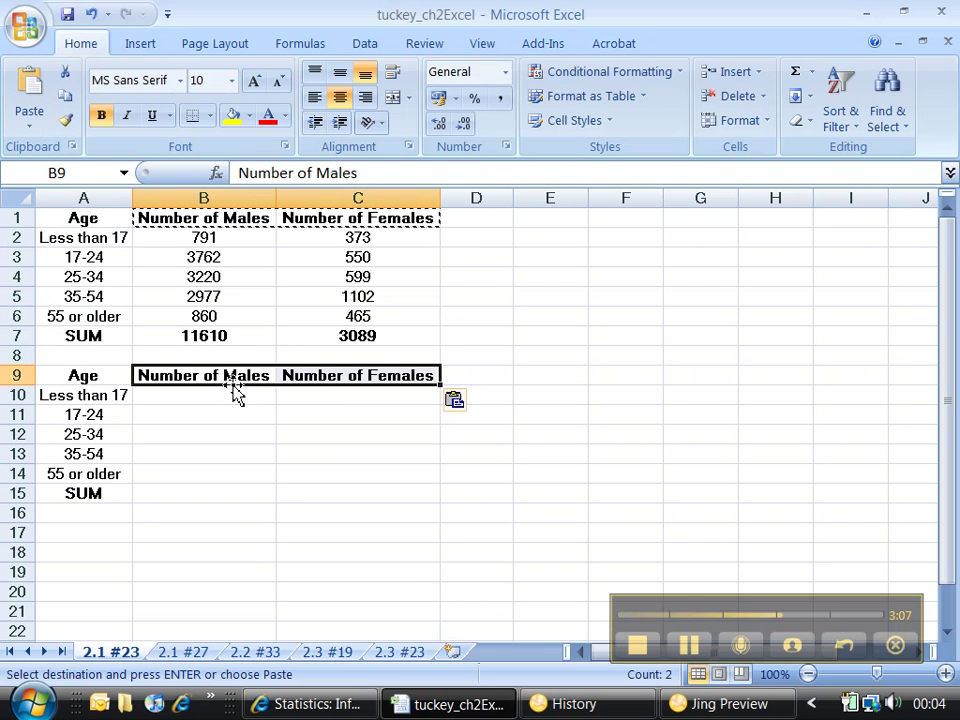
# Step: Change the heading in cell B9 to "Relative Frequency of Males"
pyautogui.click(219, 376)
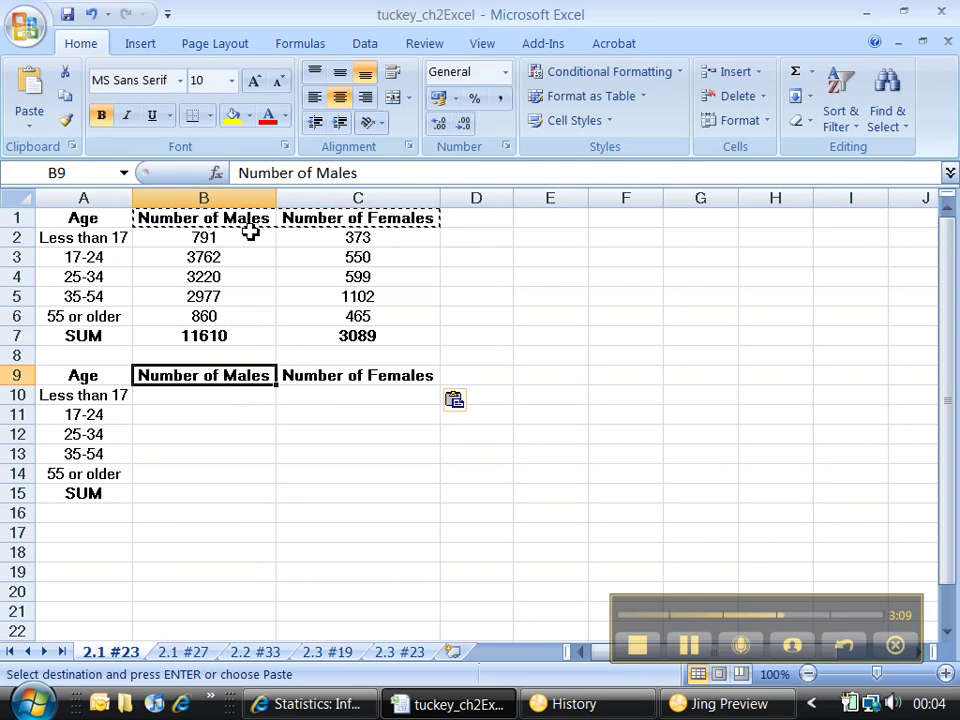
pyautogui.doubleClick(264, 172)
pyautogui.write('Relative F')
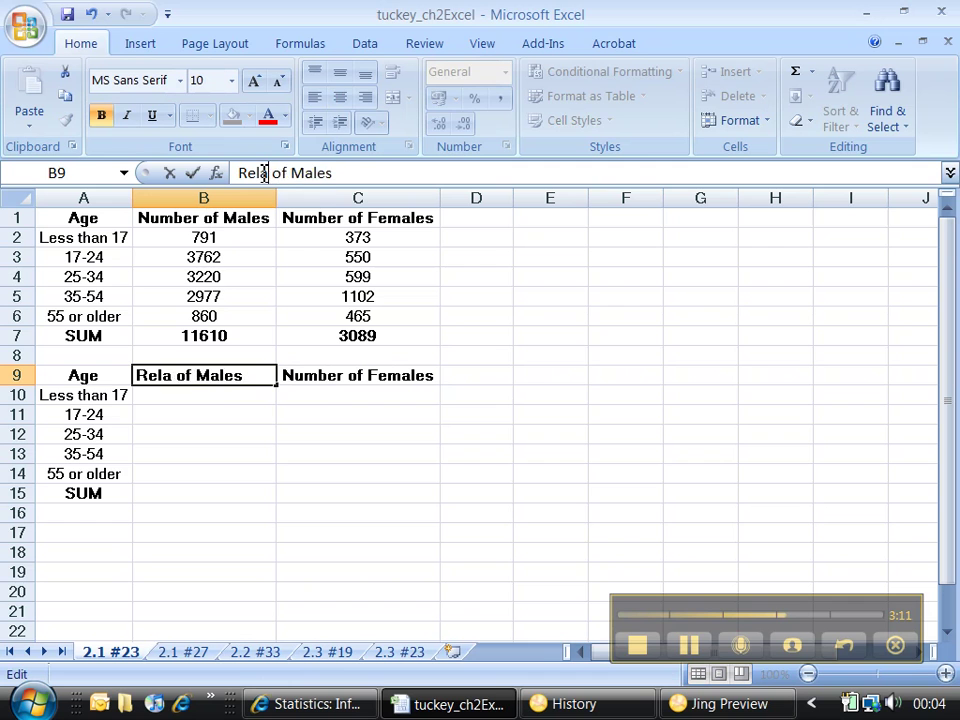
pyautogui.write('requency')
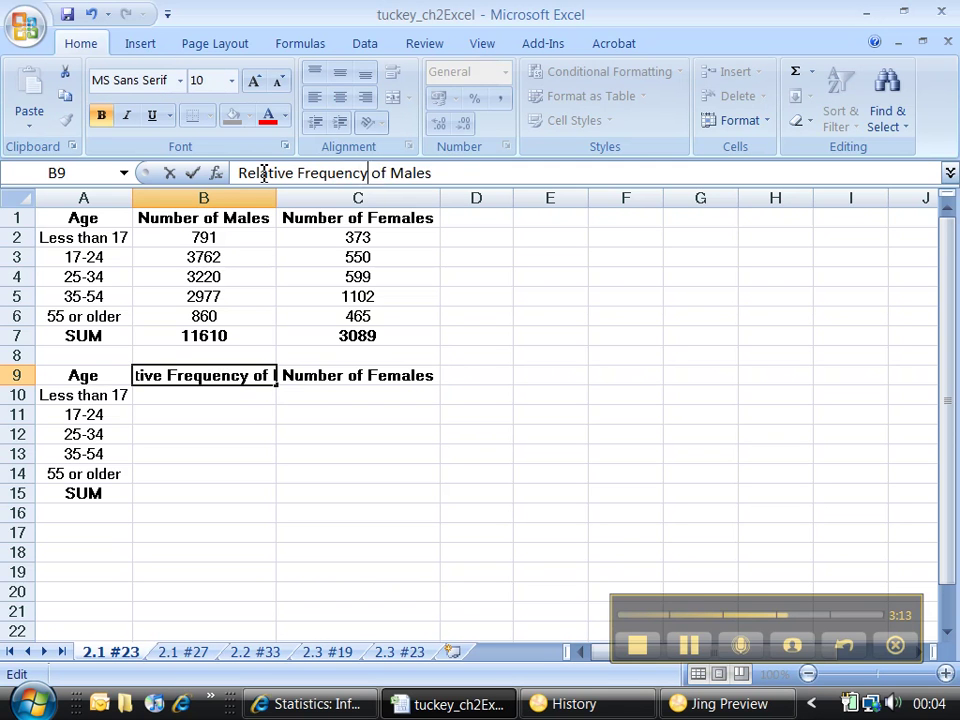
pyautogui.press('Tab')
# Step: Enter the heading "Relative Frequency of Females" in cell C9 and auto-fit the widths of columns B and C
pyautogui.write('R')
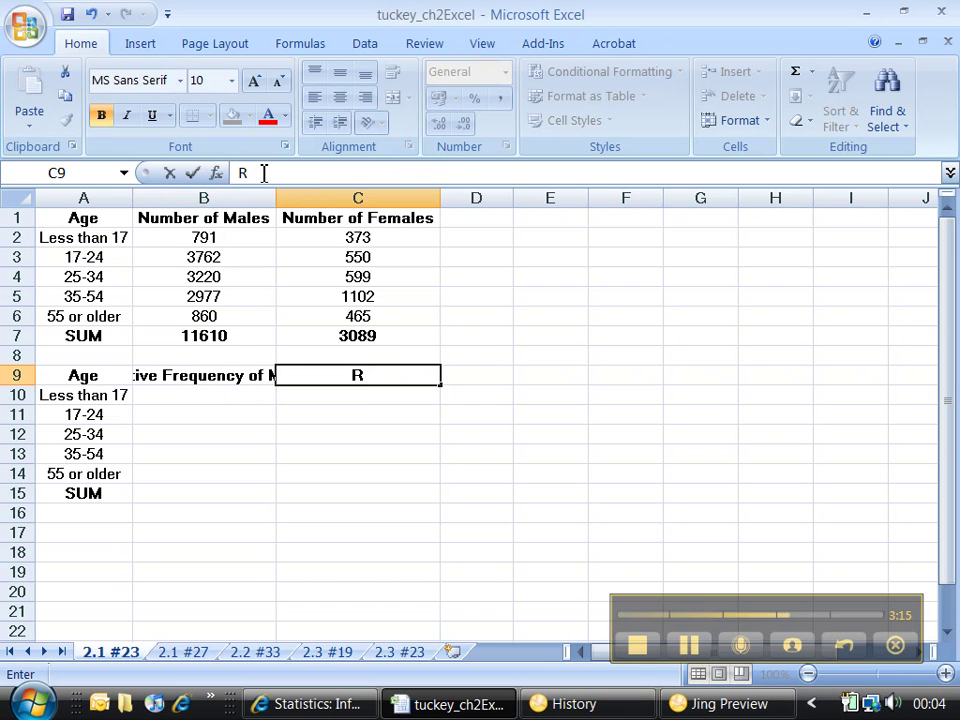
pyautogui.write('elative')
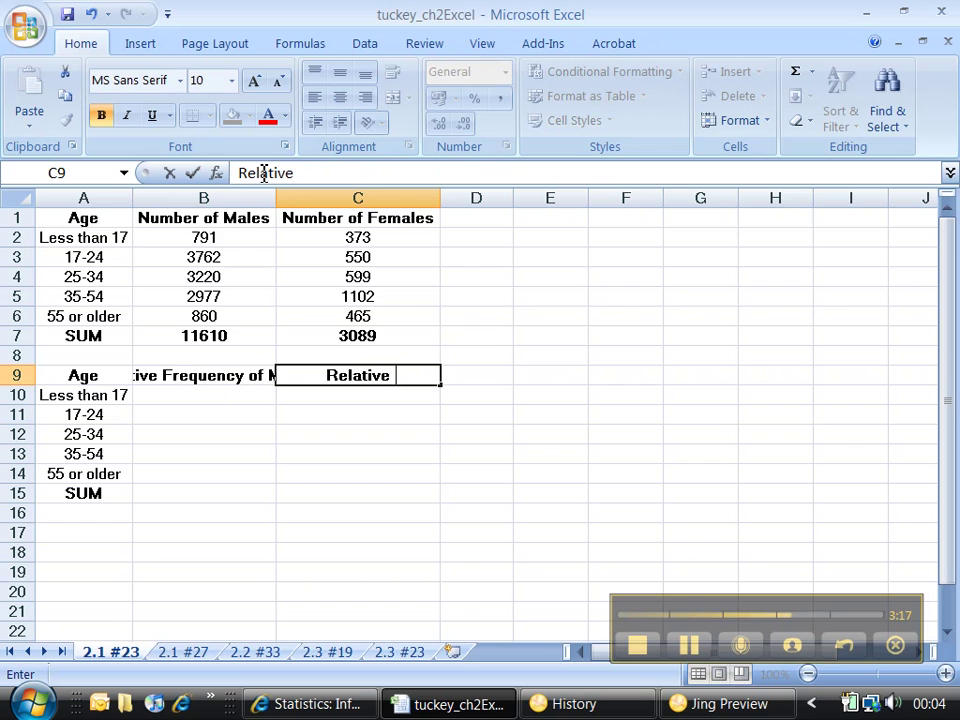
pyautogui.write(' Frequency of Fe')
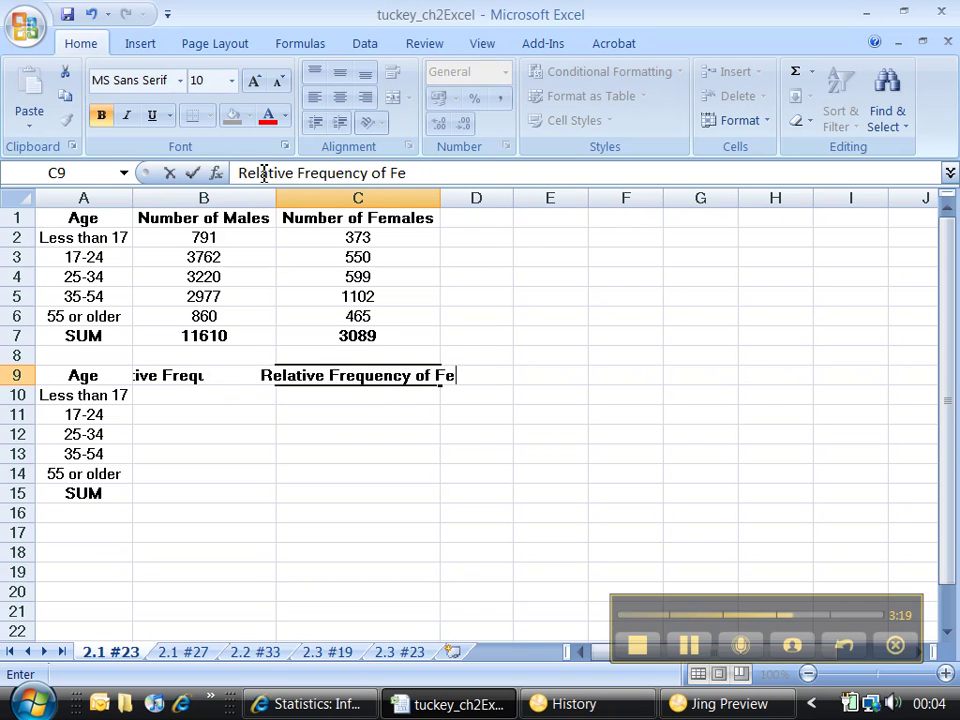
pyautogui.write('males')
pyautogui.press('Return')
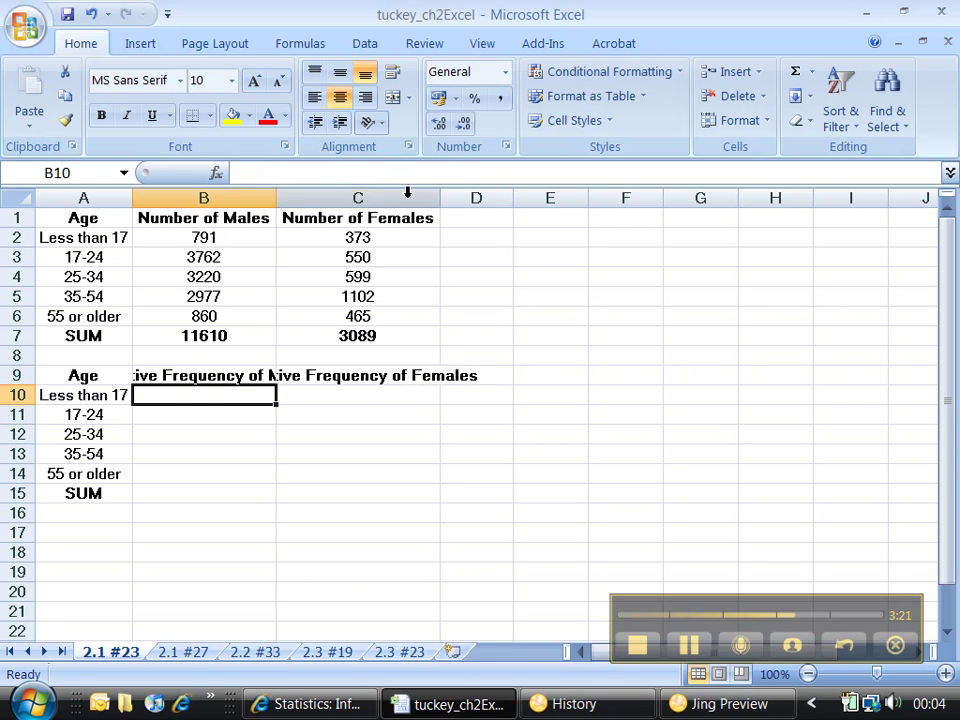
pyautogui.moveTo(407, 192); pyautogui.dragTo(223, 196)
pyautogui.doubleClick(276, 197)
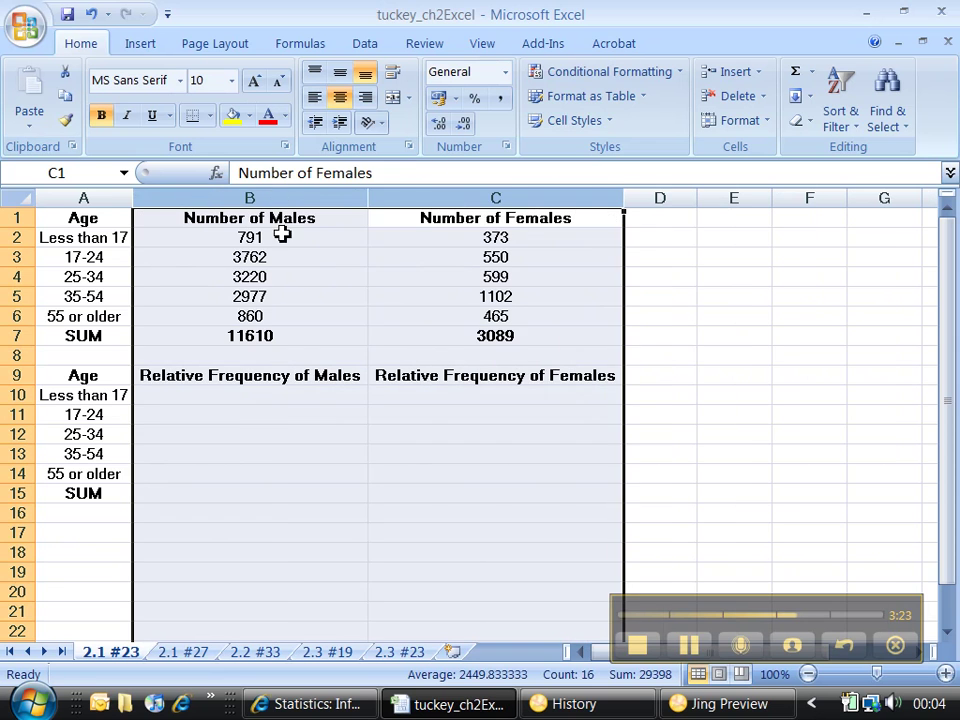
# Step: Begin the male relative frequency formula in cell B10 by dividing B2 by the total in B7
pyautogui.click(262, 400)
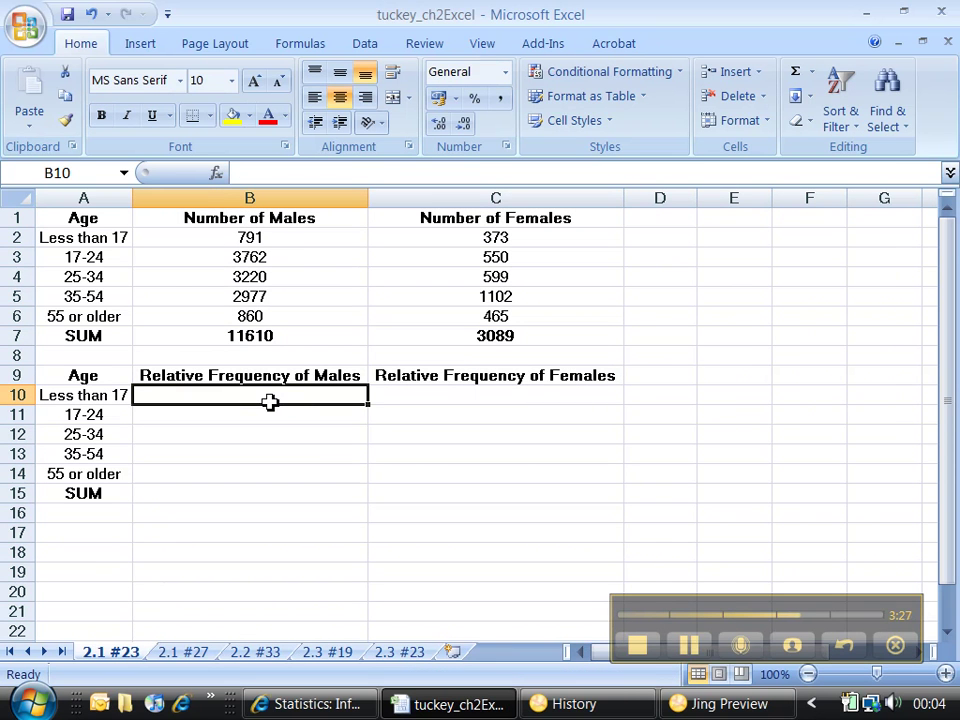
pyautogui.write('=')
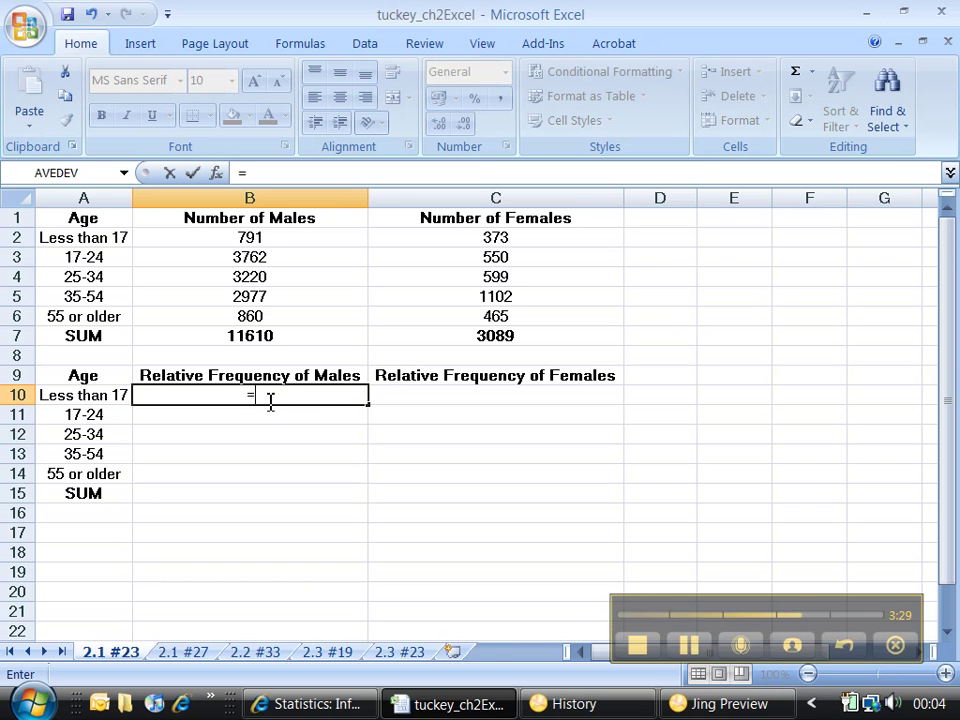
pyautogui.click(265, 240)
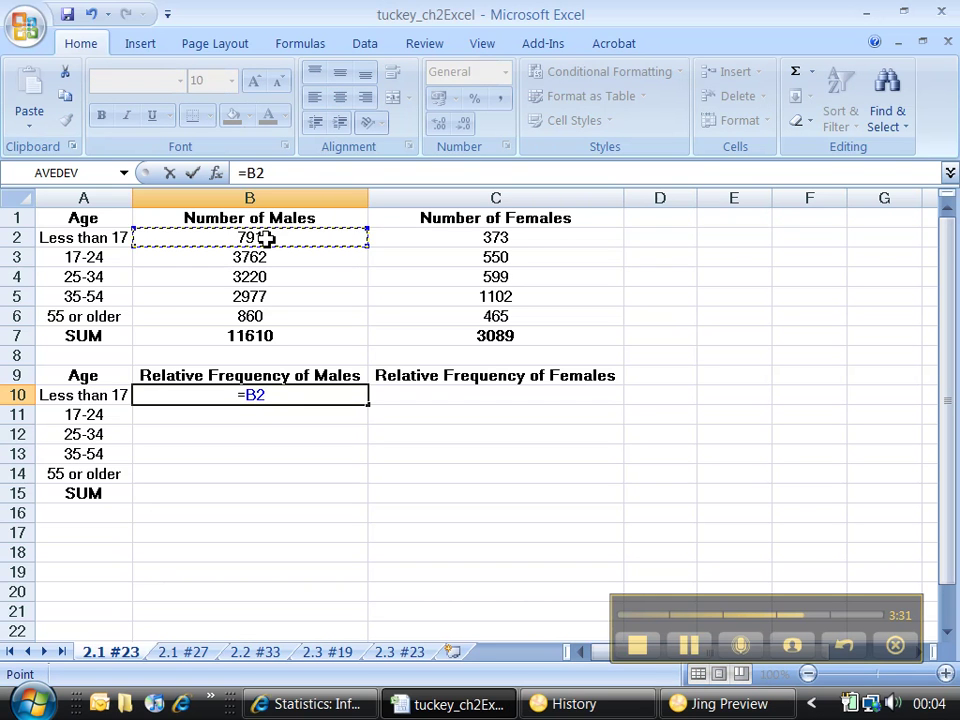
pyautogui.write('/')
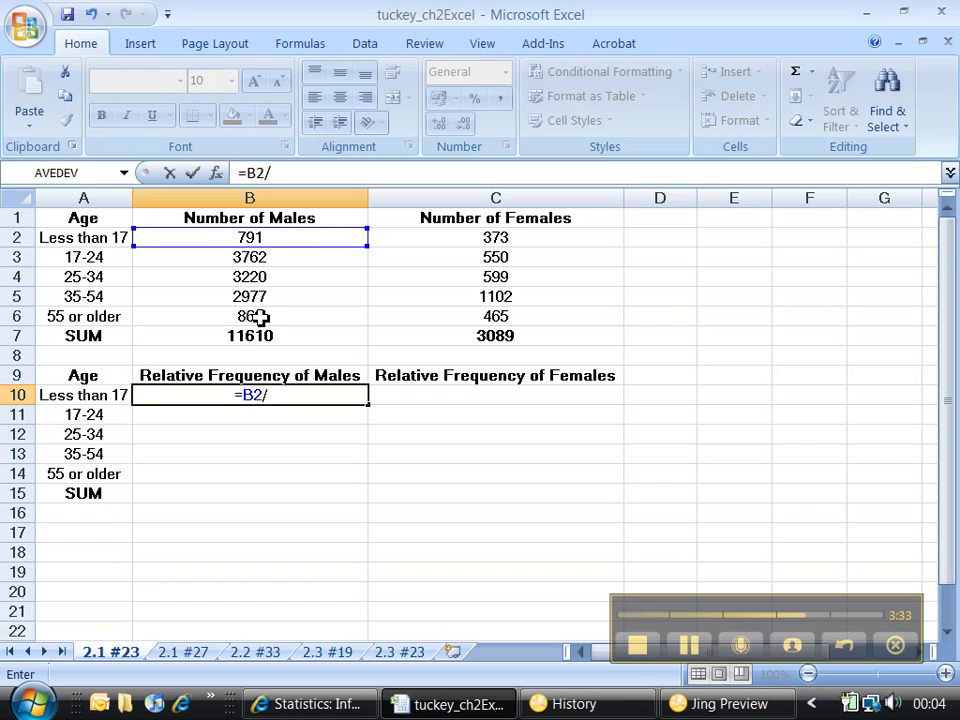
pyautogui.click(258, 337)
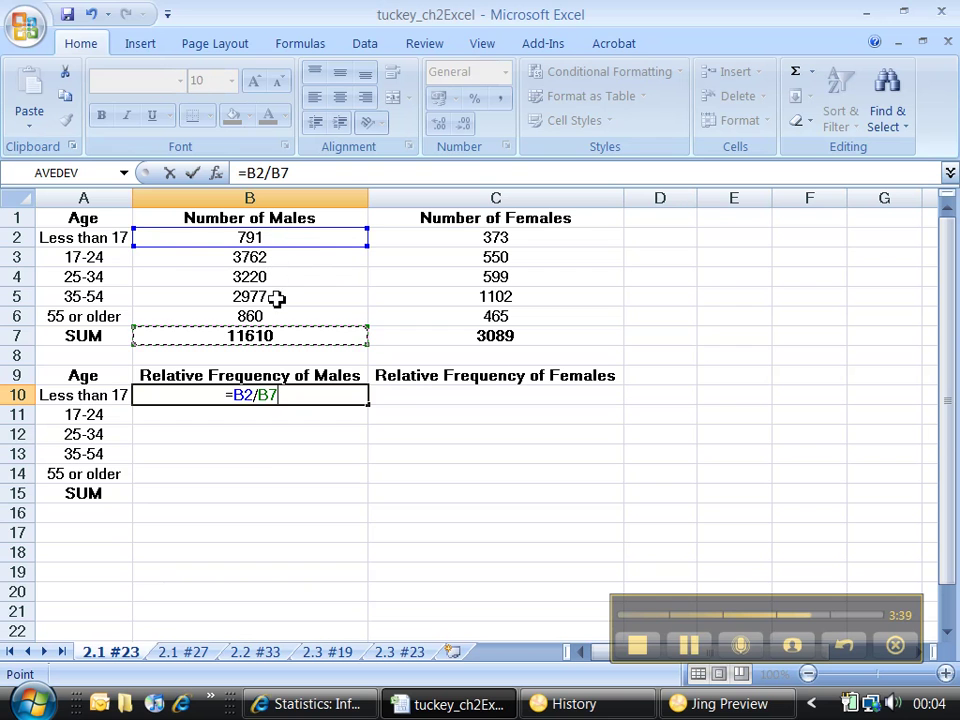
# Step: Make the divisor in cell B10 absolute so the formula reads =B2/$B$7, and fill it down to B14
pyautogui.click(270, 397)
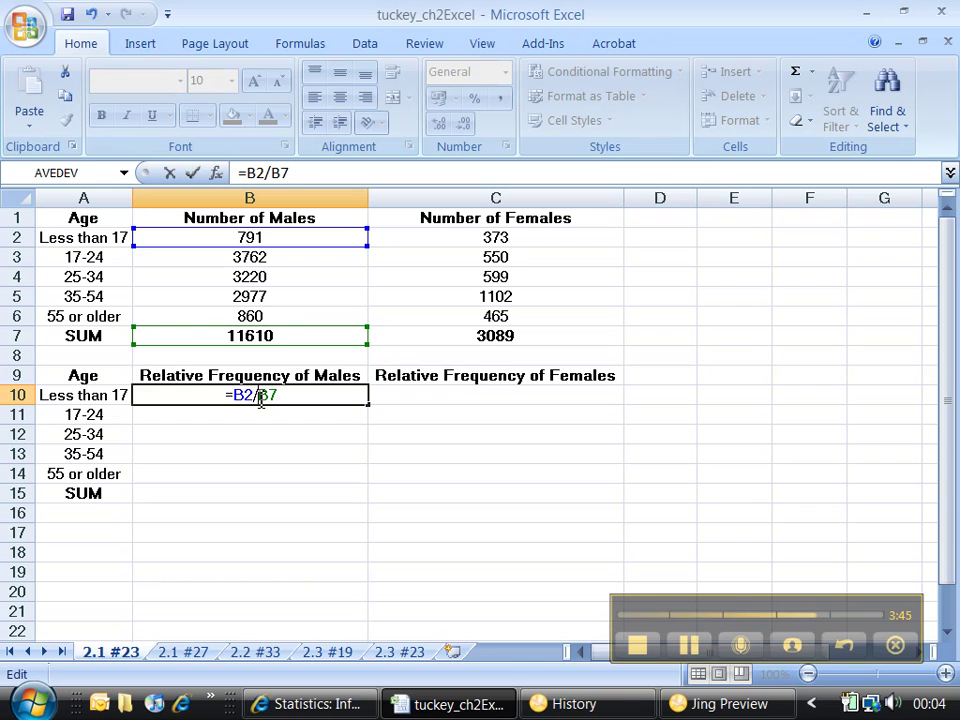
pyautogui.write('$B')
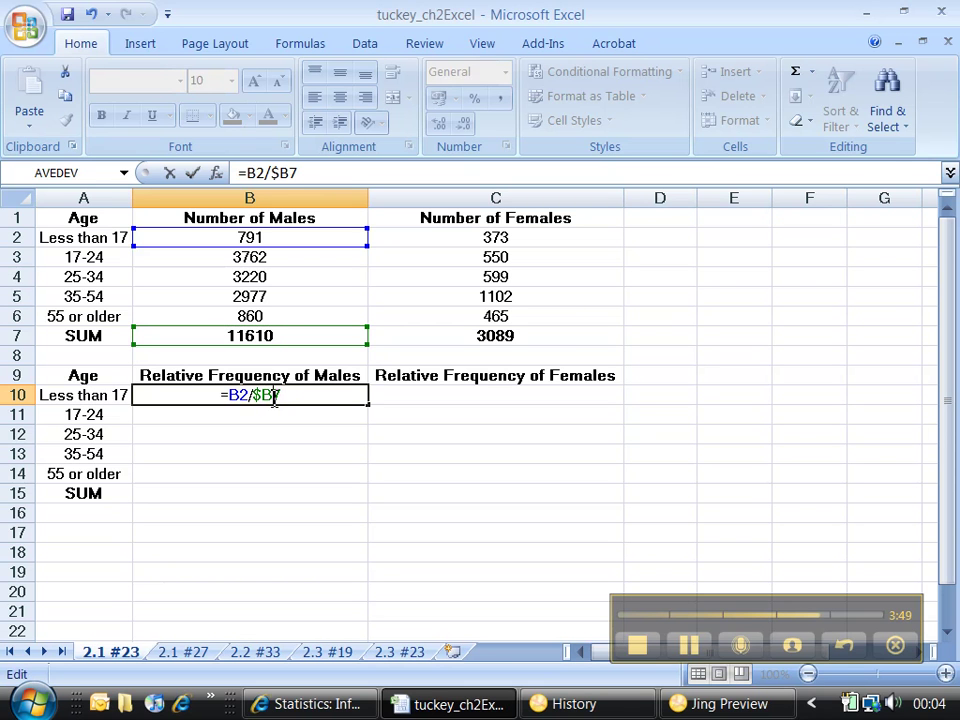
pyautogui.write('$')
pyautogui.press('BackSpace')
pyautogui.press('BackSpace')
pyautogui.press('BackSpace')
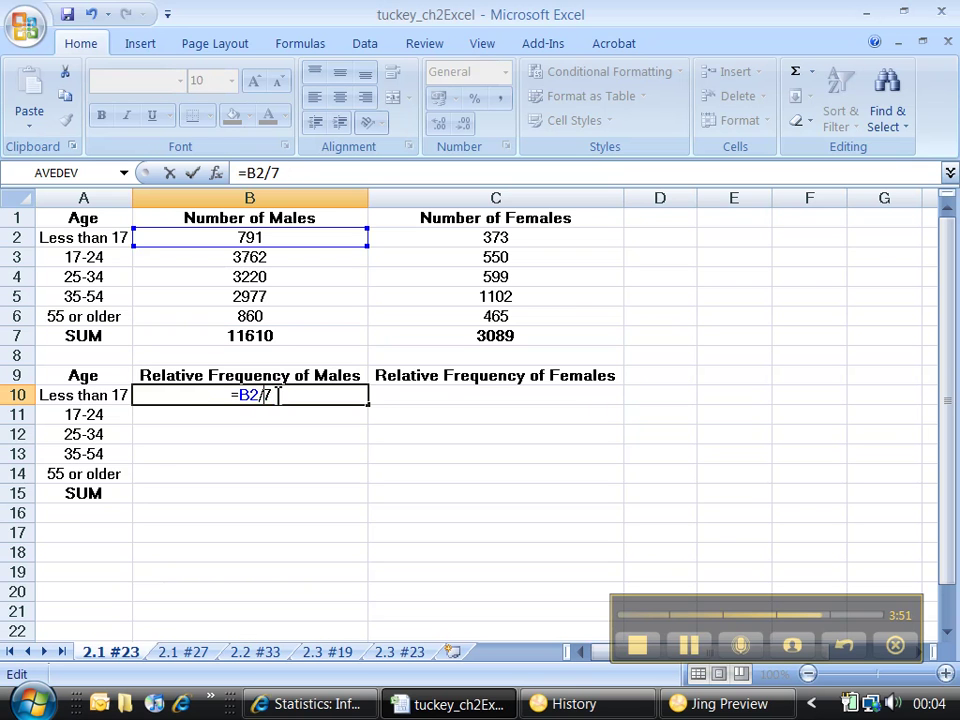
pyautogui.write('B')
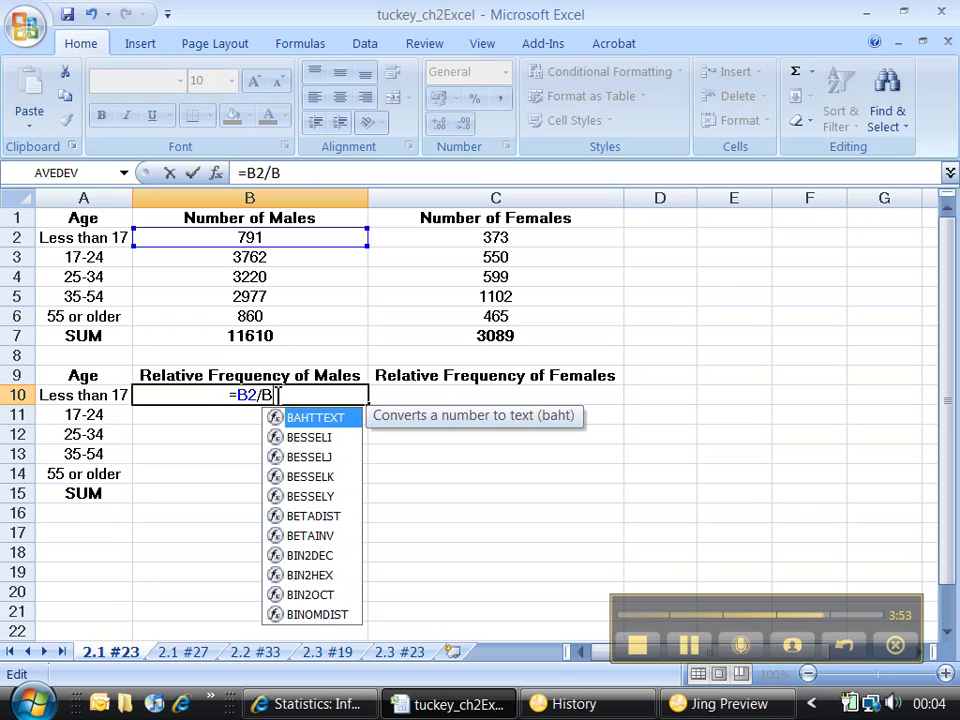
pyautogui.press('Right')
pyautogui.press('F4')
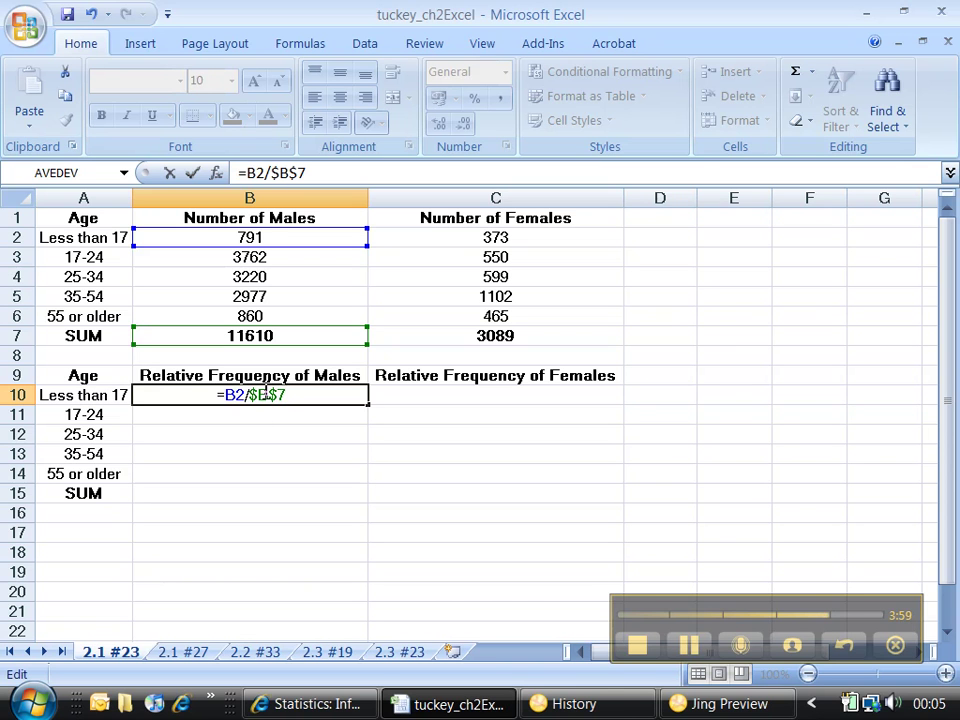
pyautogui.press('Return')
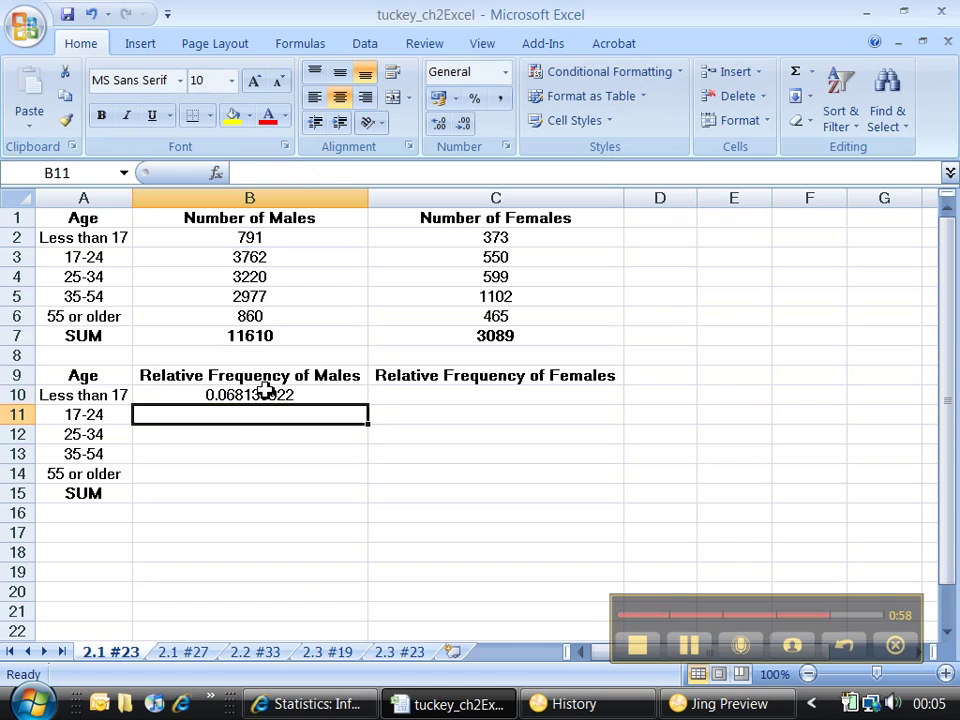
pyautogui.click(265, 392)
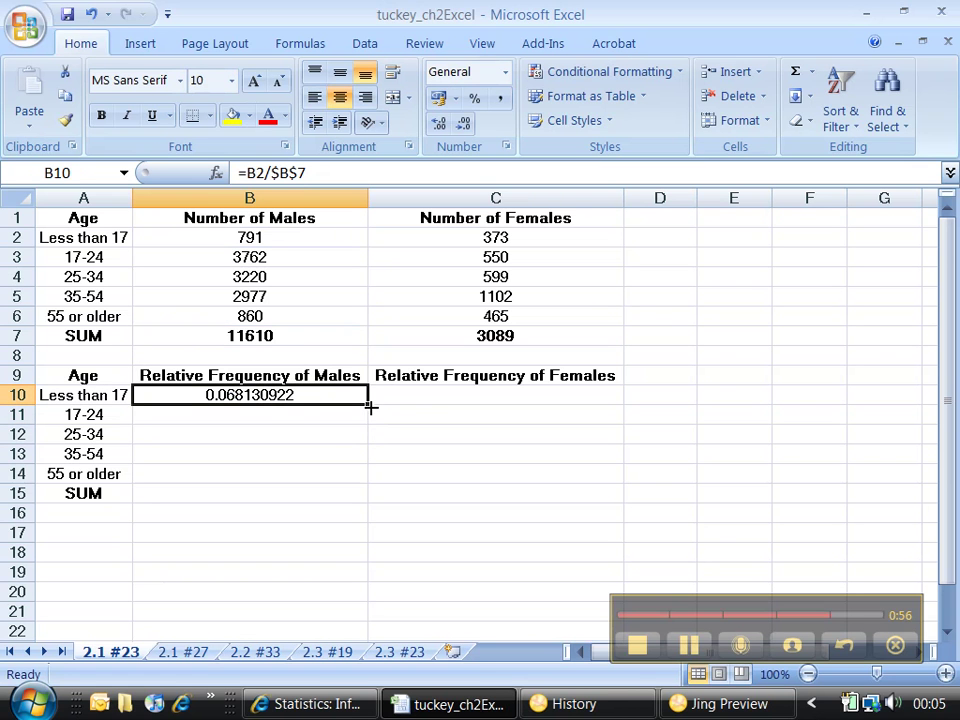
pyautogui.moveTo(370, 407); pyautogui.dragTo(370, 487)
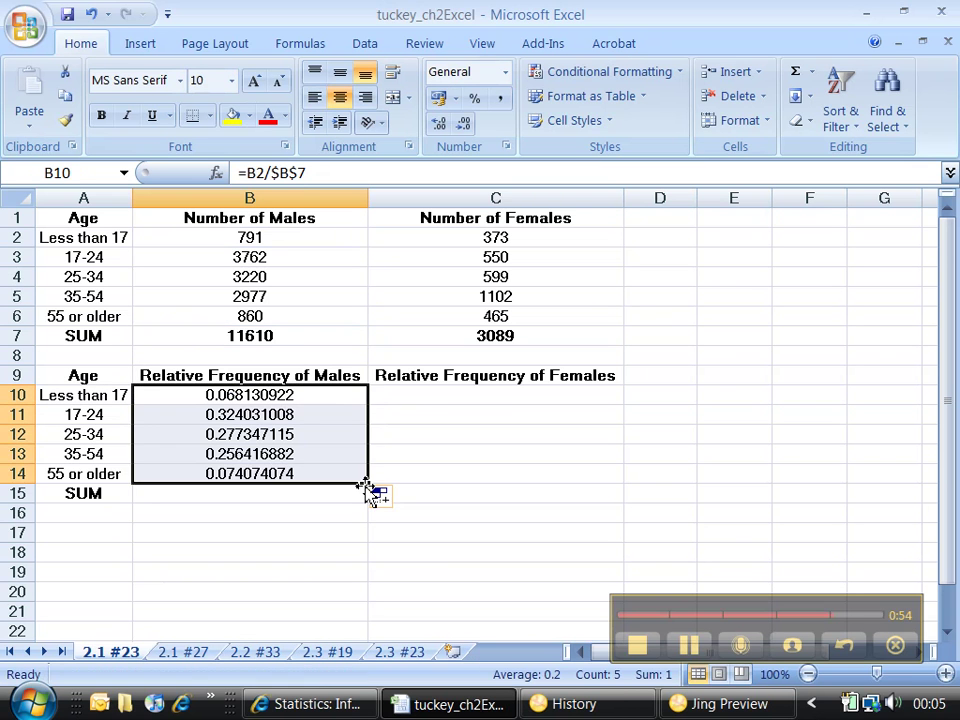
# Step: Delete the SUM row, row 15, from the relative frequency table
pyautogui.rightClick(8, 495)
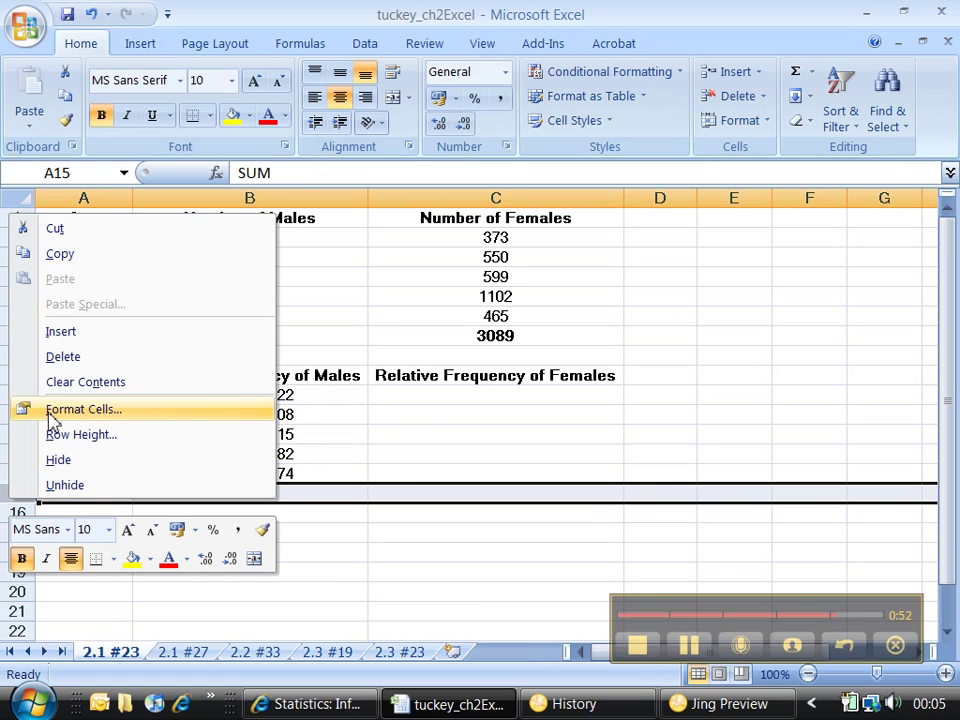
pyautogui.click(72, 370)
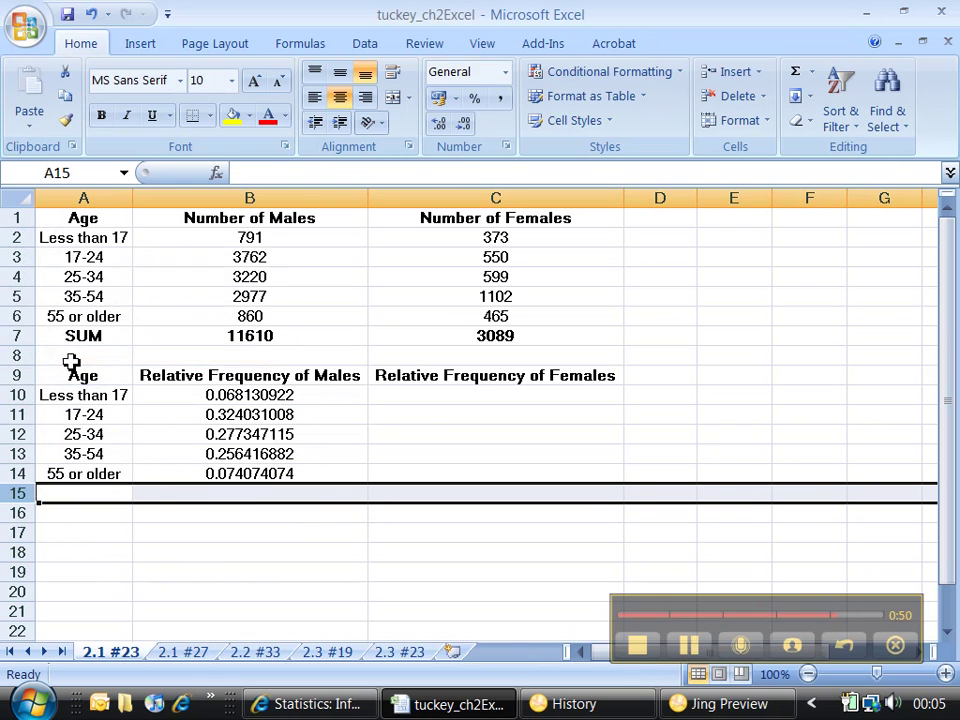
pyautogui.click(285, 518)
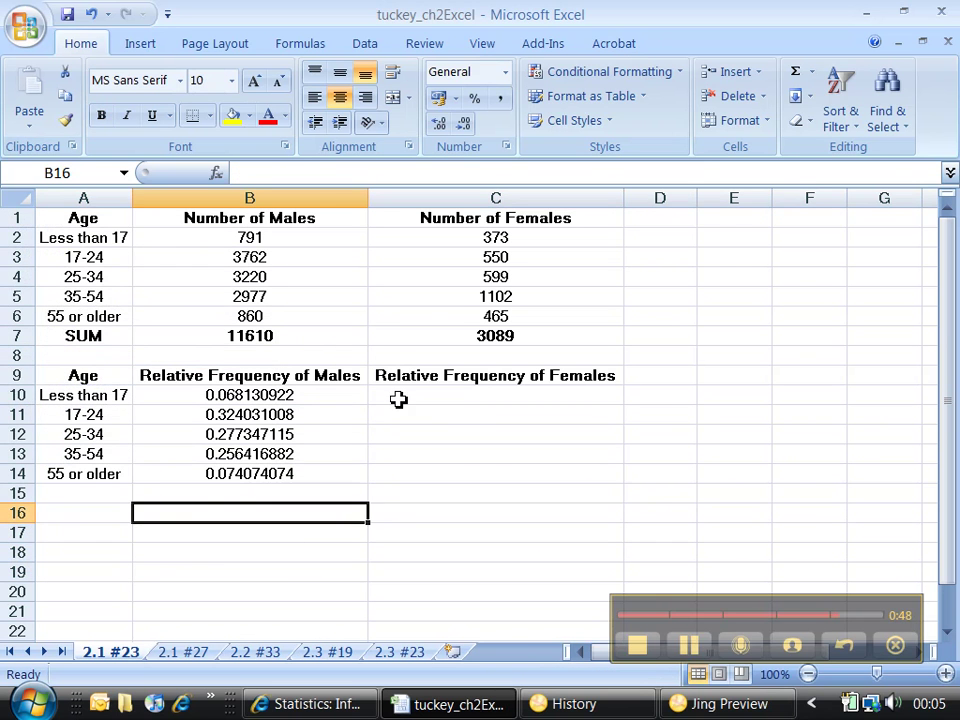
# Step: Enter the formula =C2/$C$7 in cell C10 and fill it down to C14
pyautogui.click(398, 399)
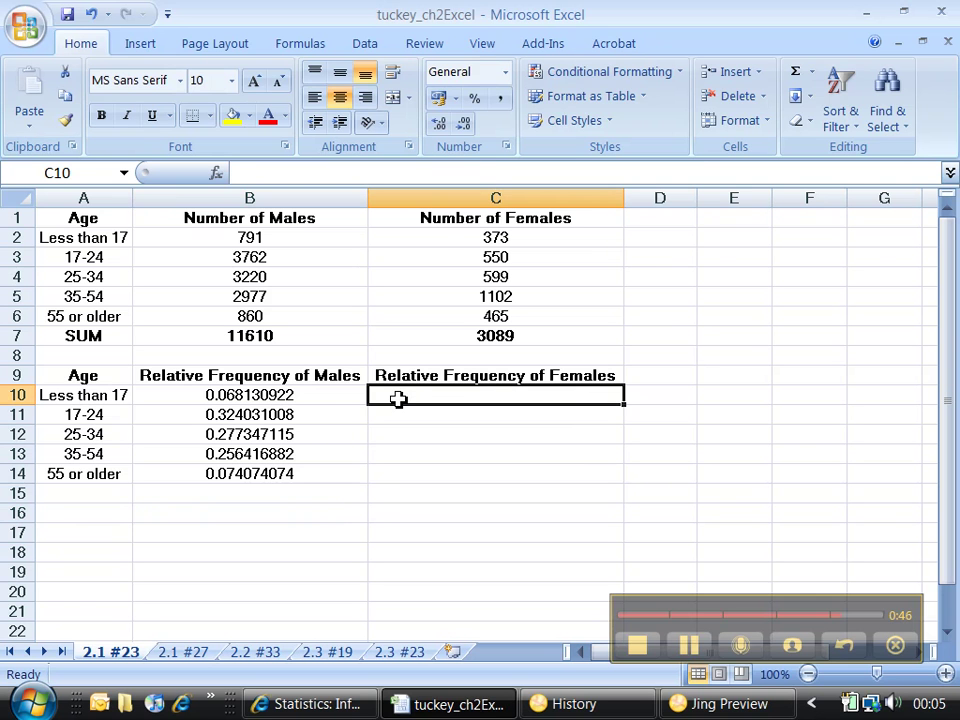
pyautogui.write('=')
pyautogui.click(446, 236)
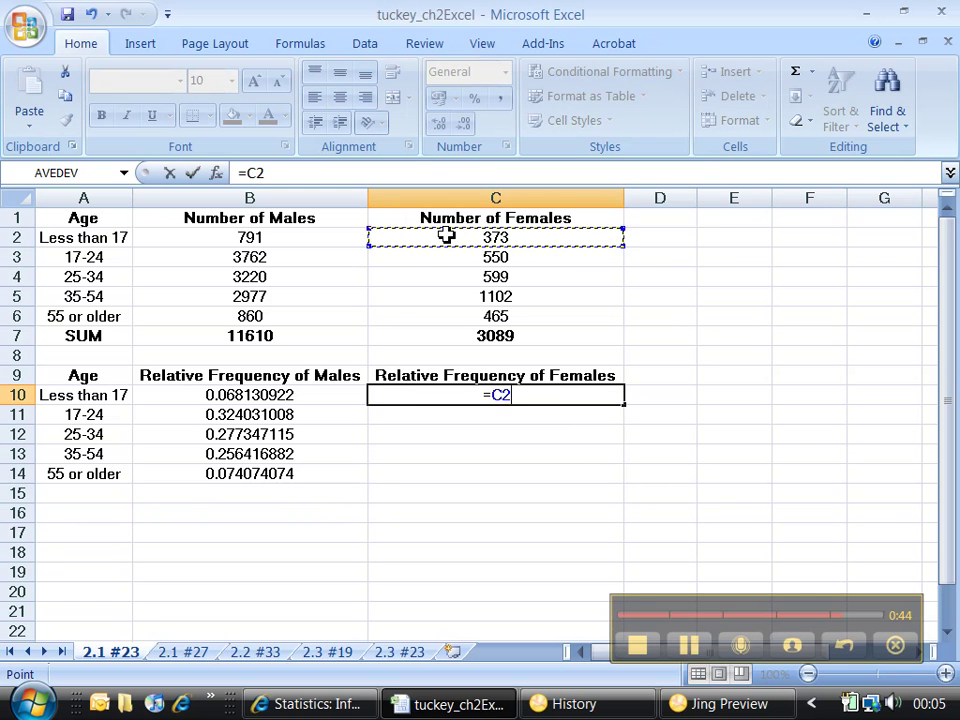
pyautogui.write('/')
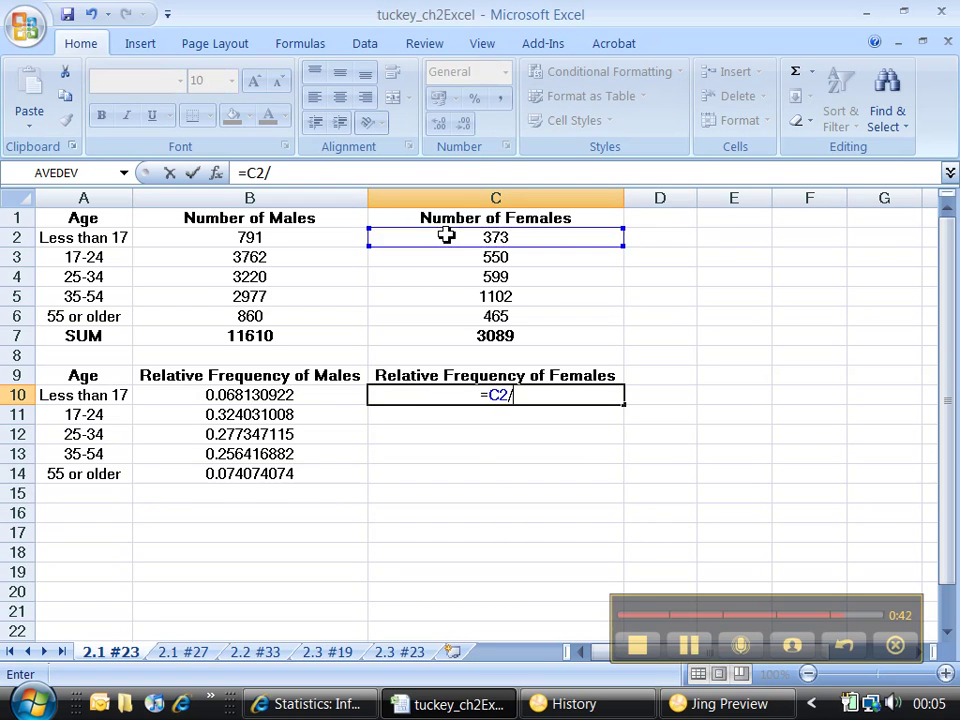
pyautogui.click(456, 340)
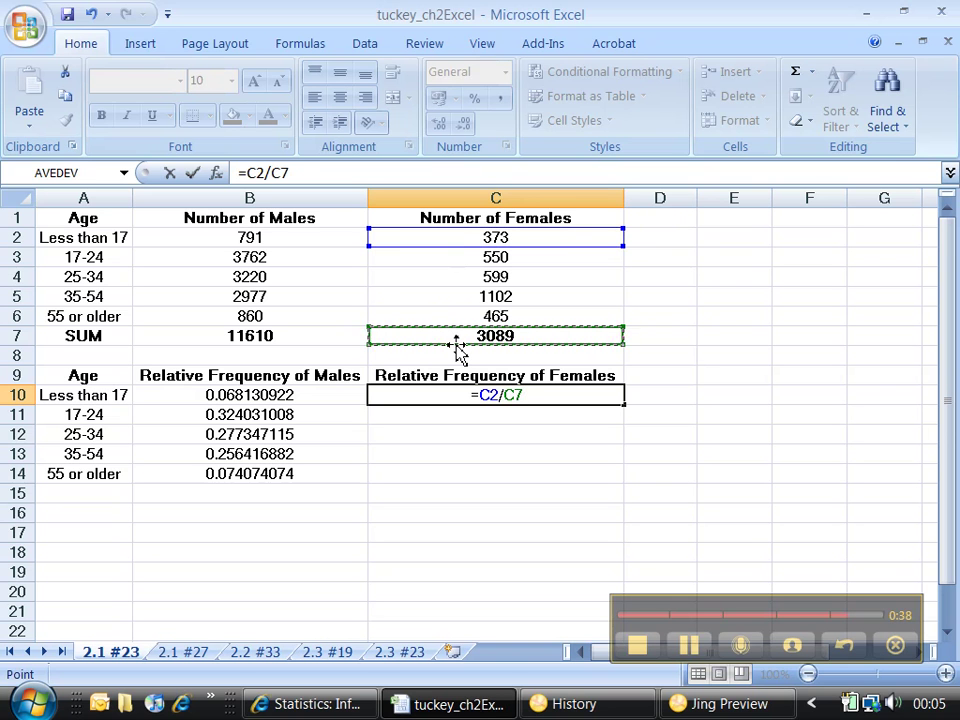
pyautogui.press('F4')
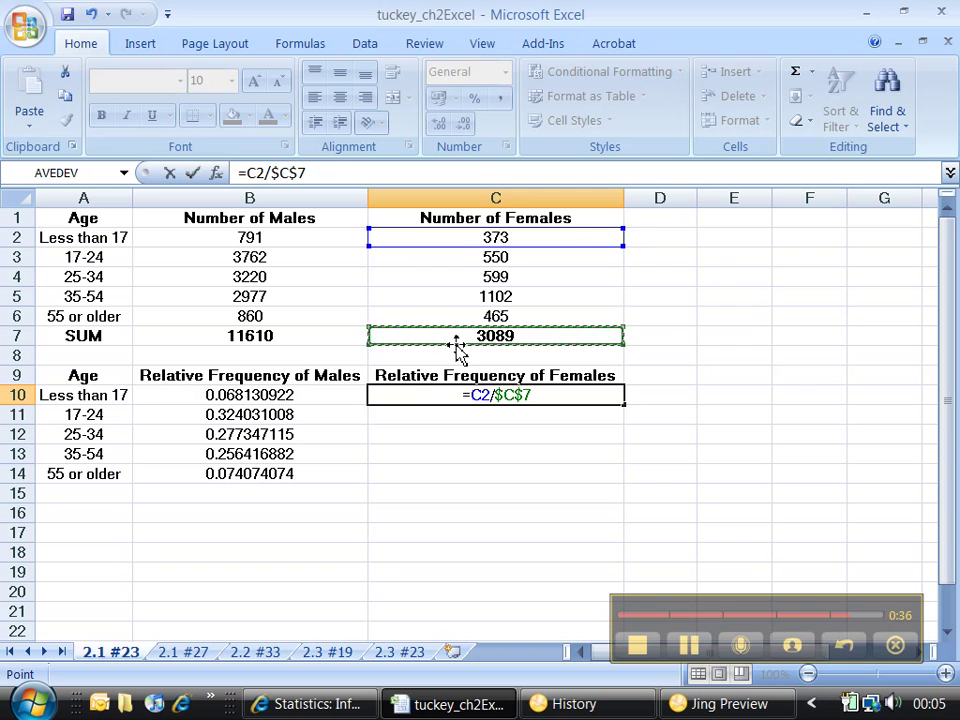
pyautogui.press('Return')
pyautogui.click(496, 396)
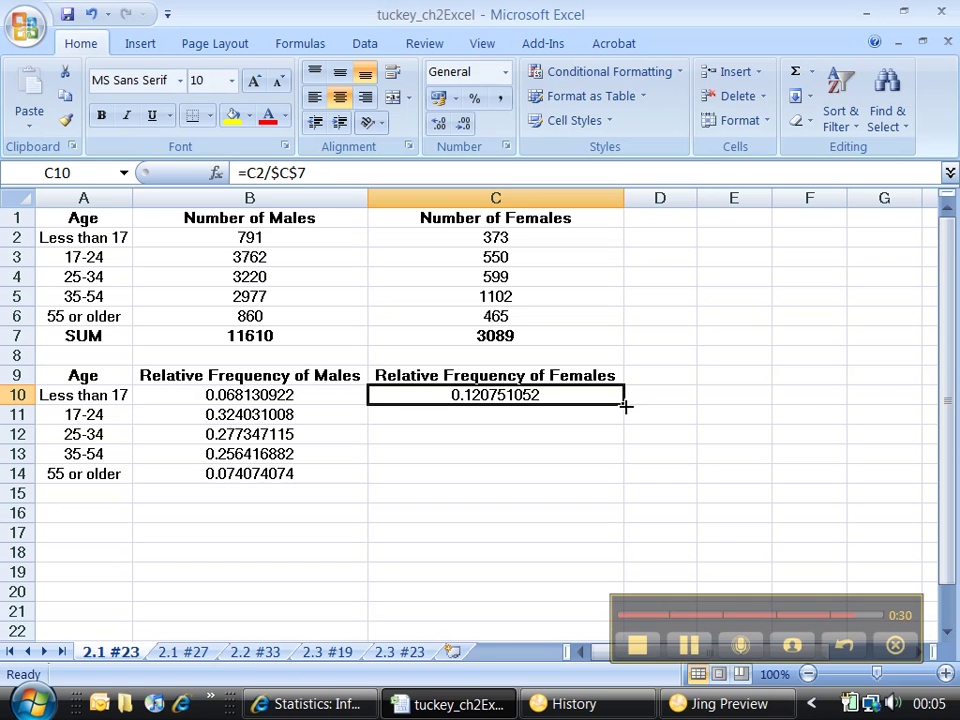
pyautogui.moveTo(625, 406); pyautogui.dragTo(622, 494)
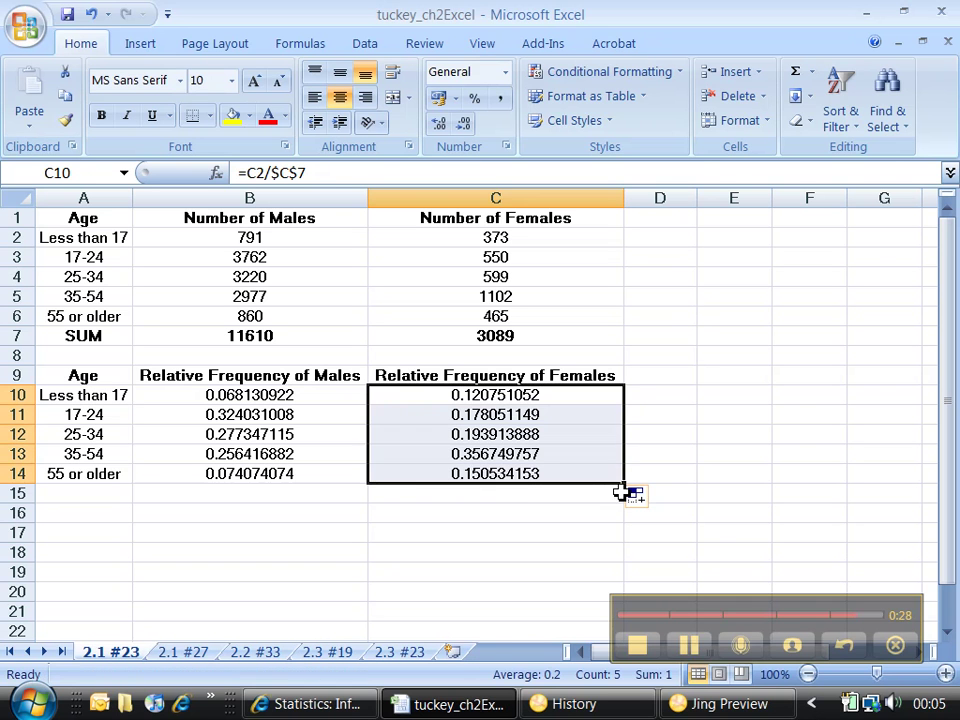
# Step: Highlight the whole relative frequency table, A9:C14, with a yellow fill and deselect it
pyautogui.moveTo(530, 474); pyautogui.dragTo(110, 384)
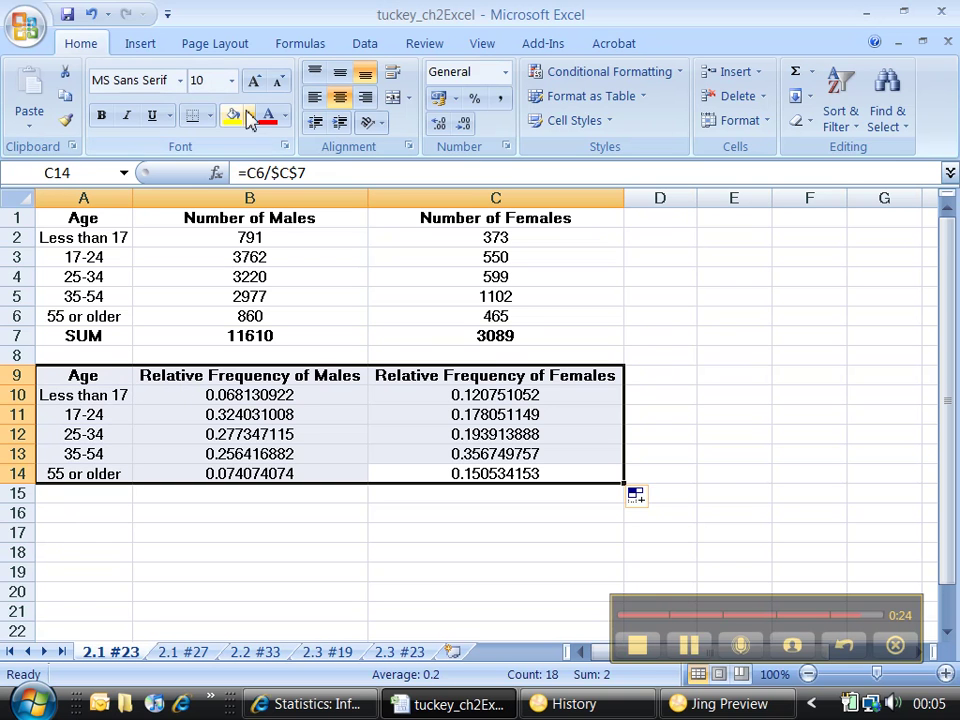
pyautogui.click(234, 116)
pyautogui.moveTo(285, 400); pyautogui.dragTo(297, 478)
pyautogui.click(481, 397)
pyautogui.moveTo(481, 397); pyautogui.dragTo(484, 474)
pyautogui.click(445, 533)
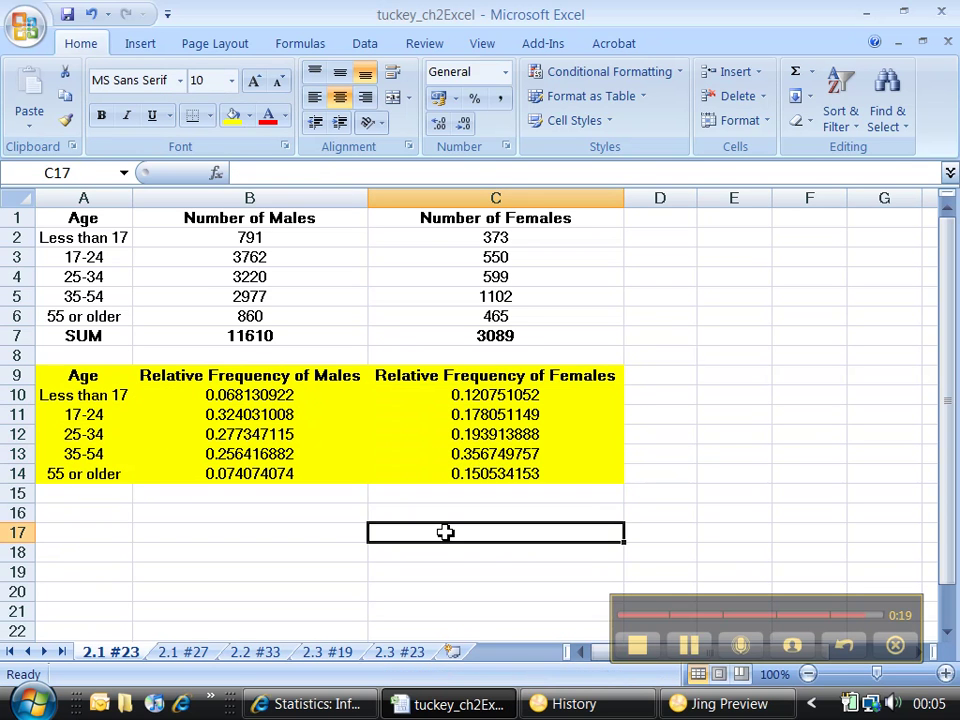
pyautogui.click(343, 518)
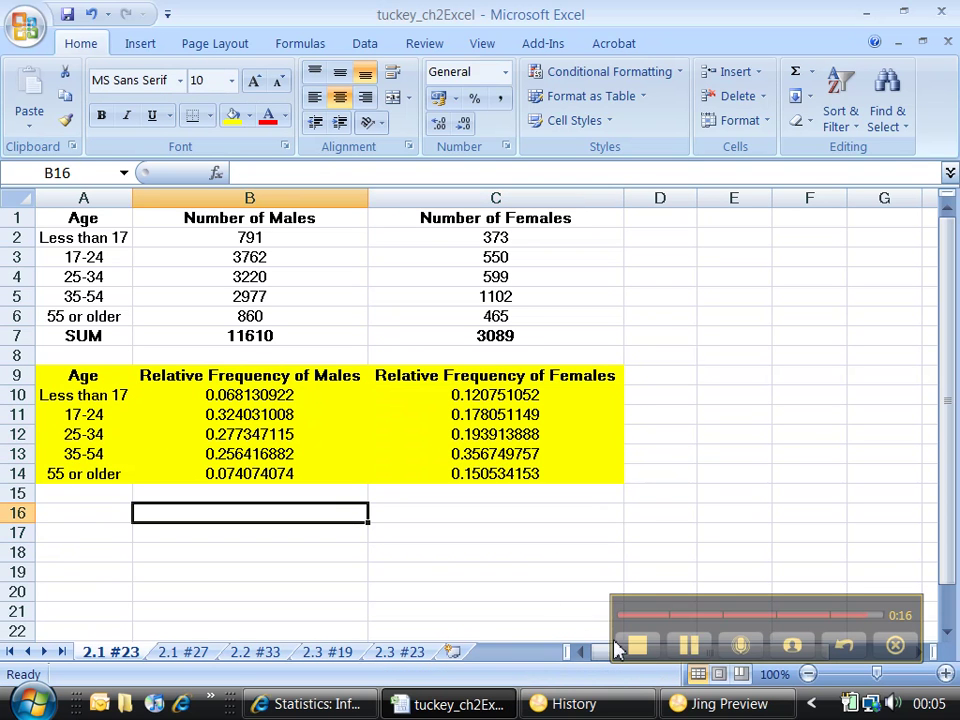